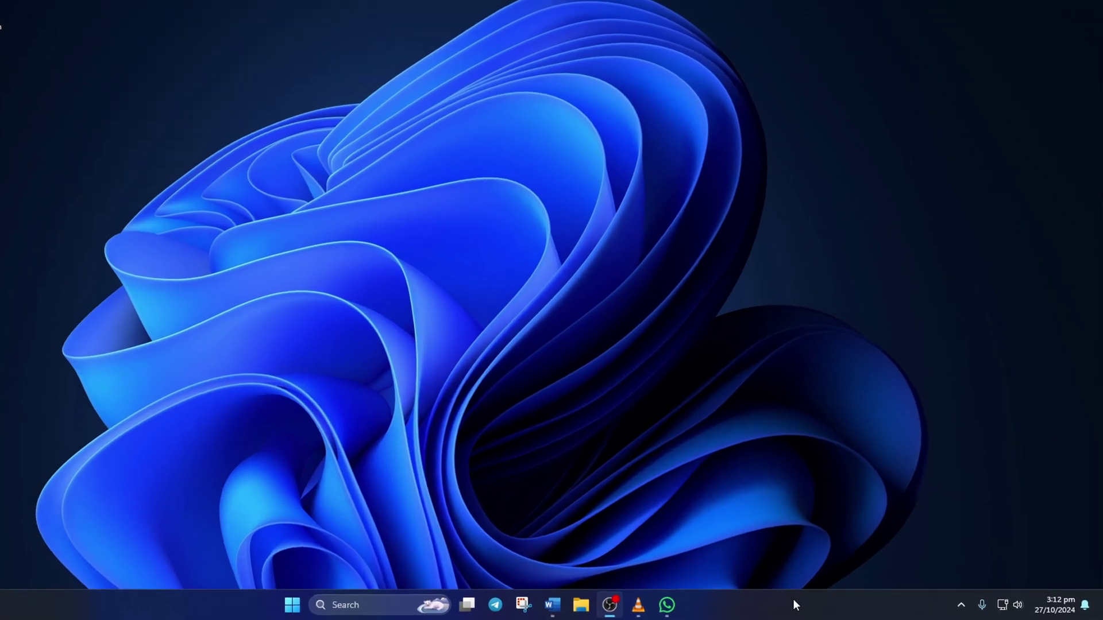
# In Task Manager, find the WhatsApp process by searching for "whatsapp" and end its task
pyautogui.rightClick(794, 599)
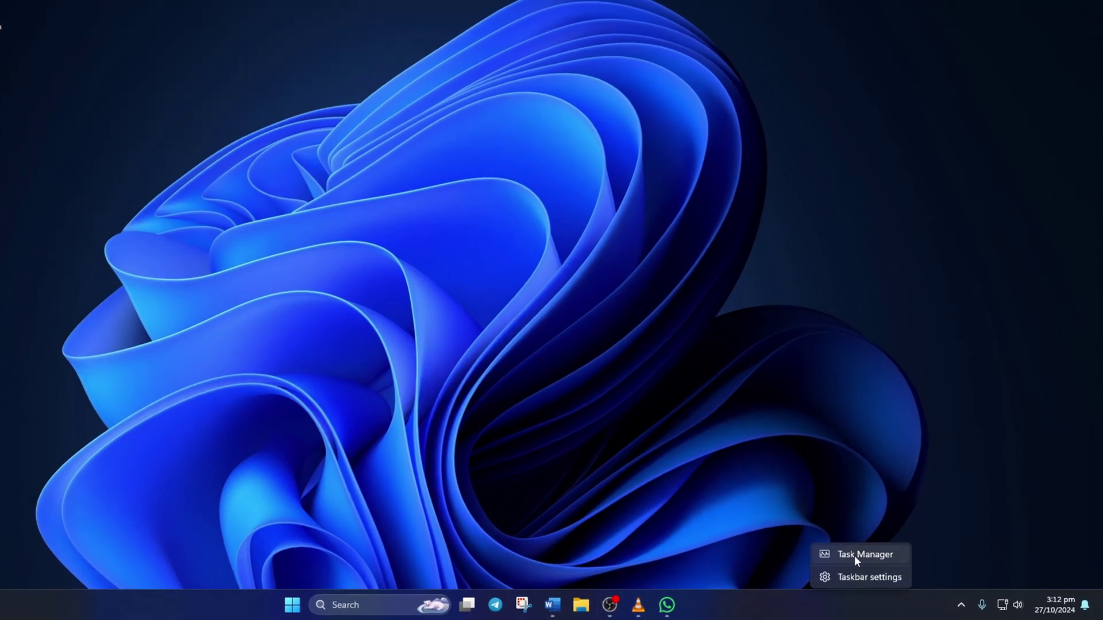
pyautogui.click(856, 555)
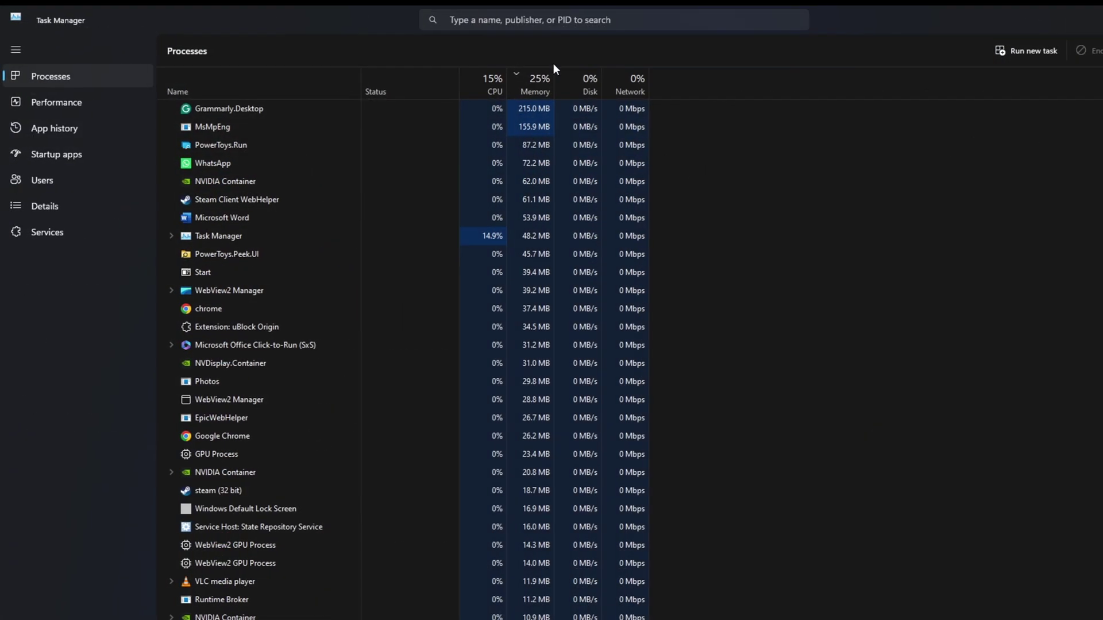
pyautogui.click(536, 20)
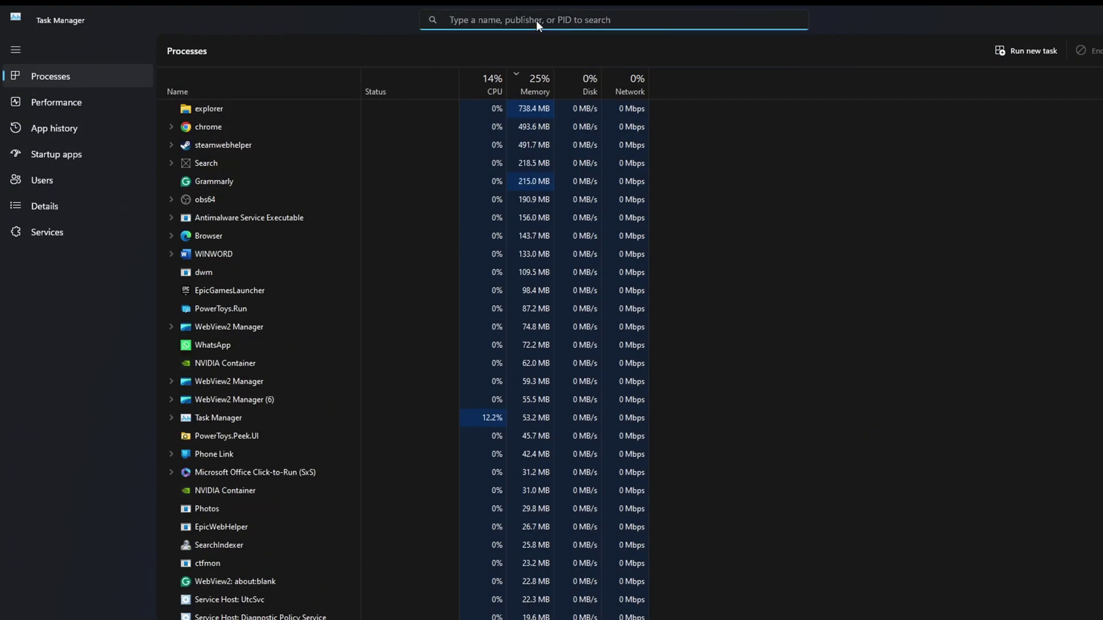
pyautogui.write('whatsapp')
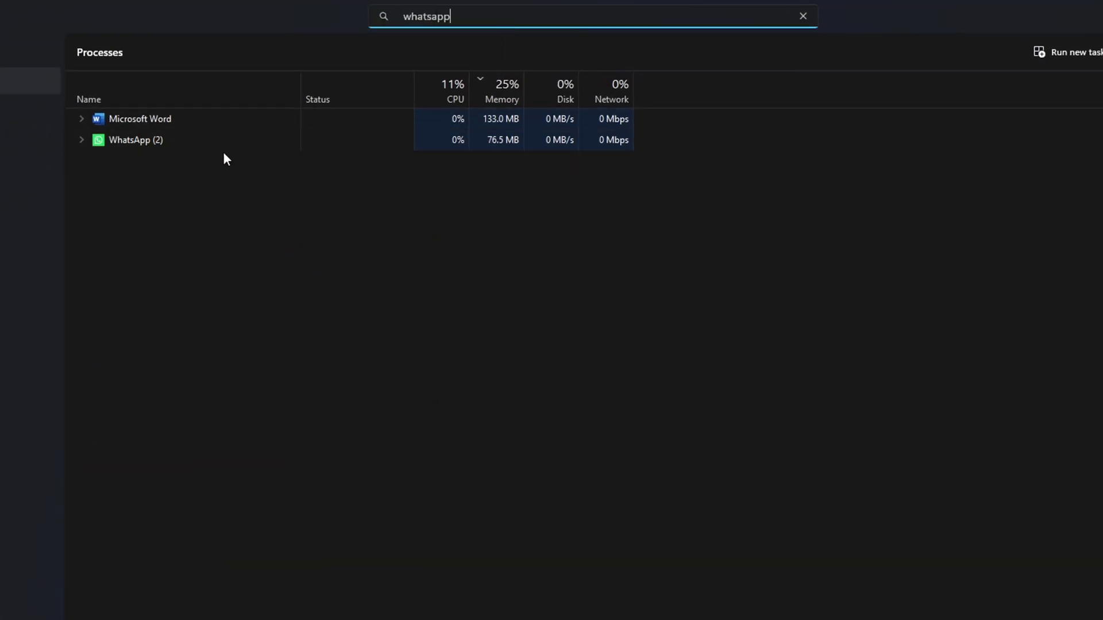
pyautogui.rightClick(167, 143)
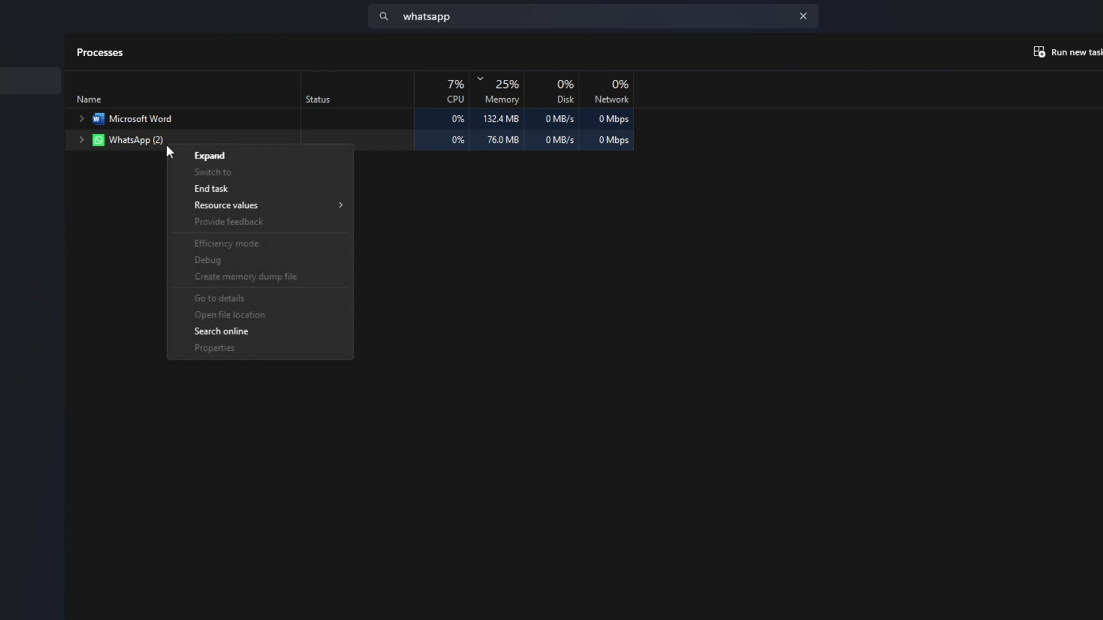
pyautogui.click(222, 189)
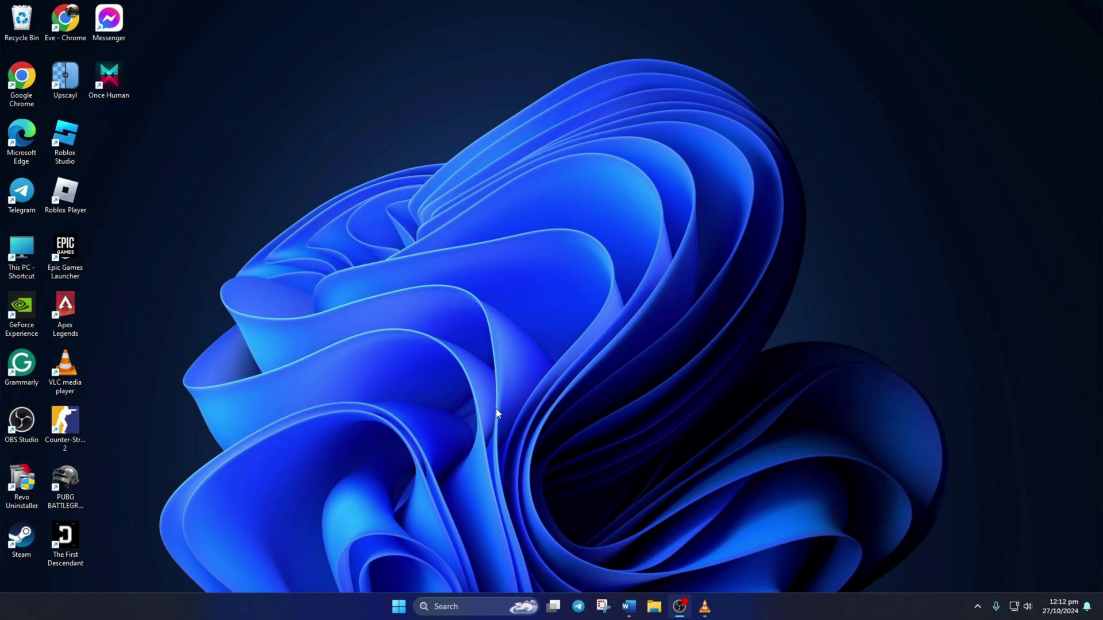
# Search Windows for "cmd" and launch Command Prompt as administrator, allowing it to make changes to the device
pyautogui.click(437, 604)
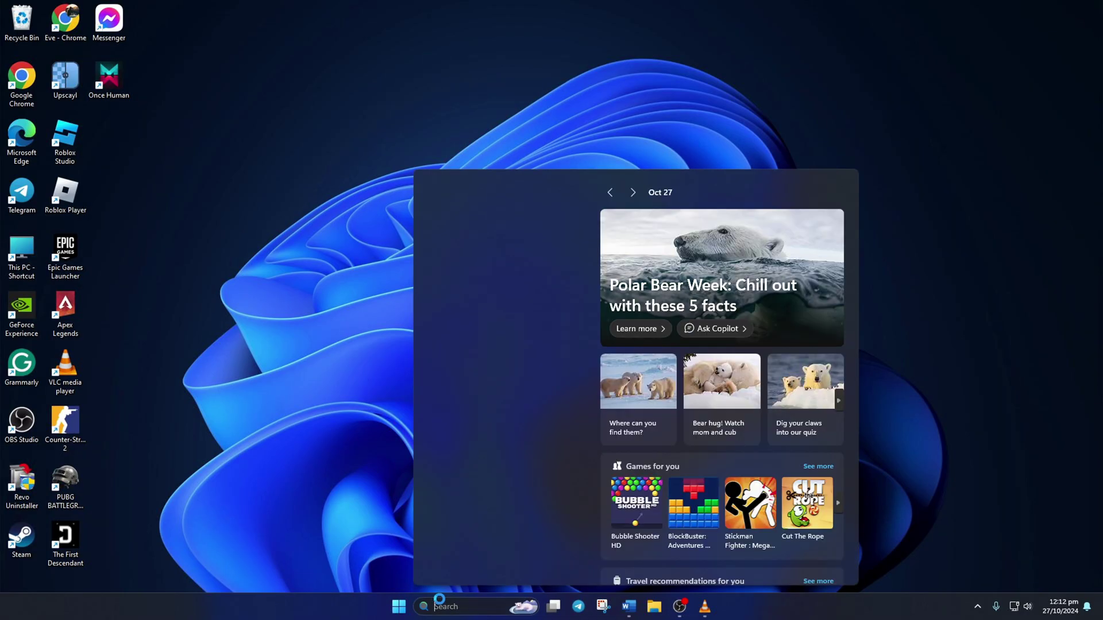
pyautogui.write('cmd')
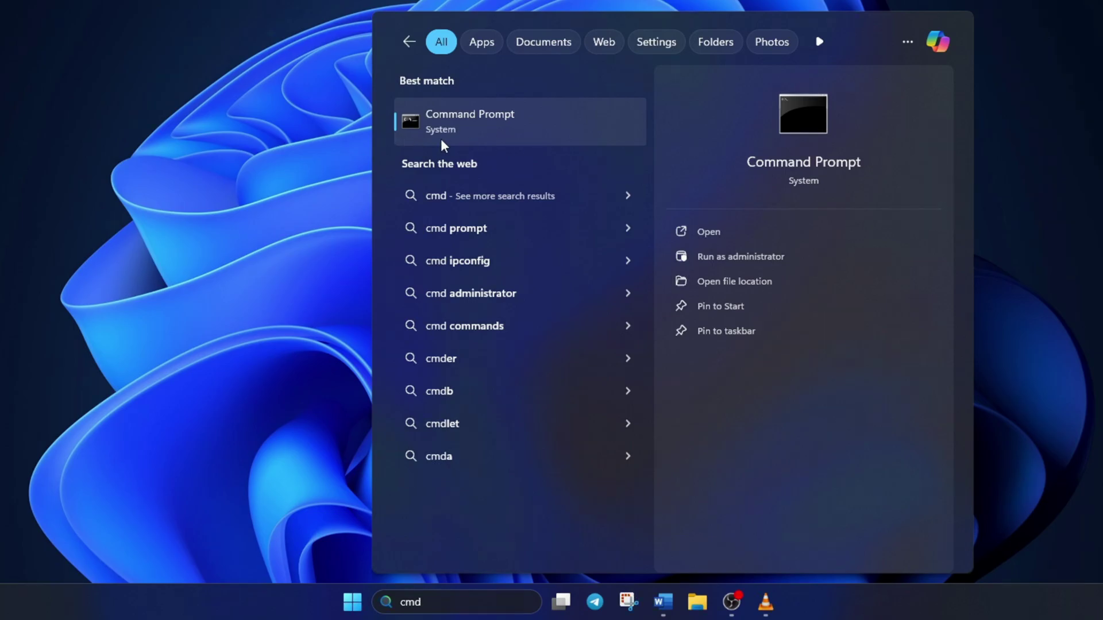
pyautogui.rightClick(456, 132)
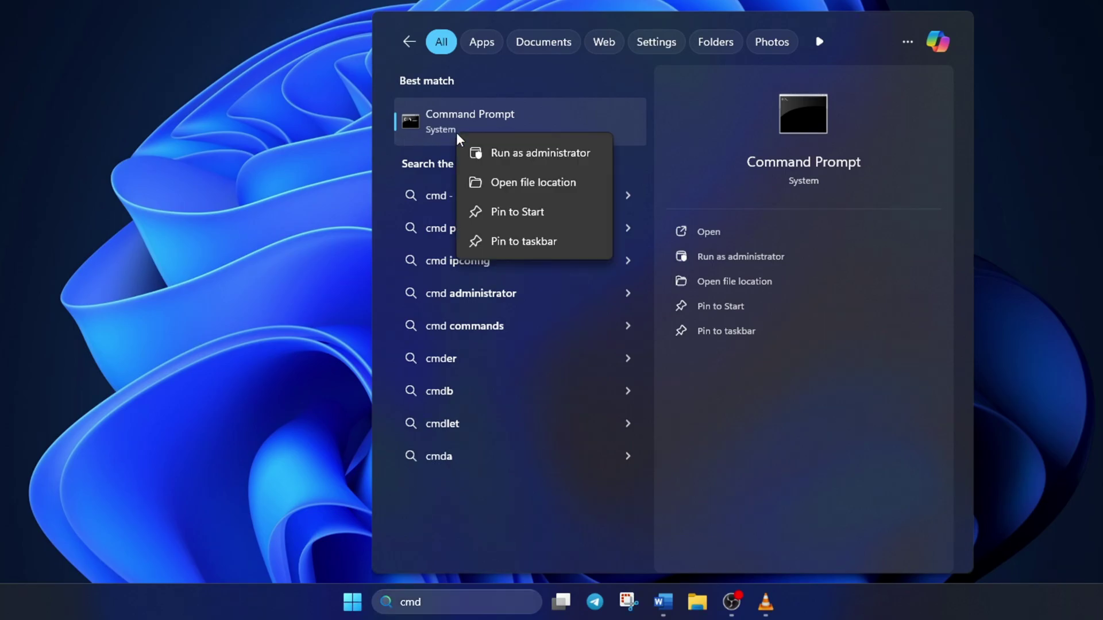
pyautogui.click(480, 154)
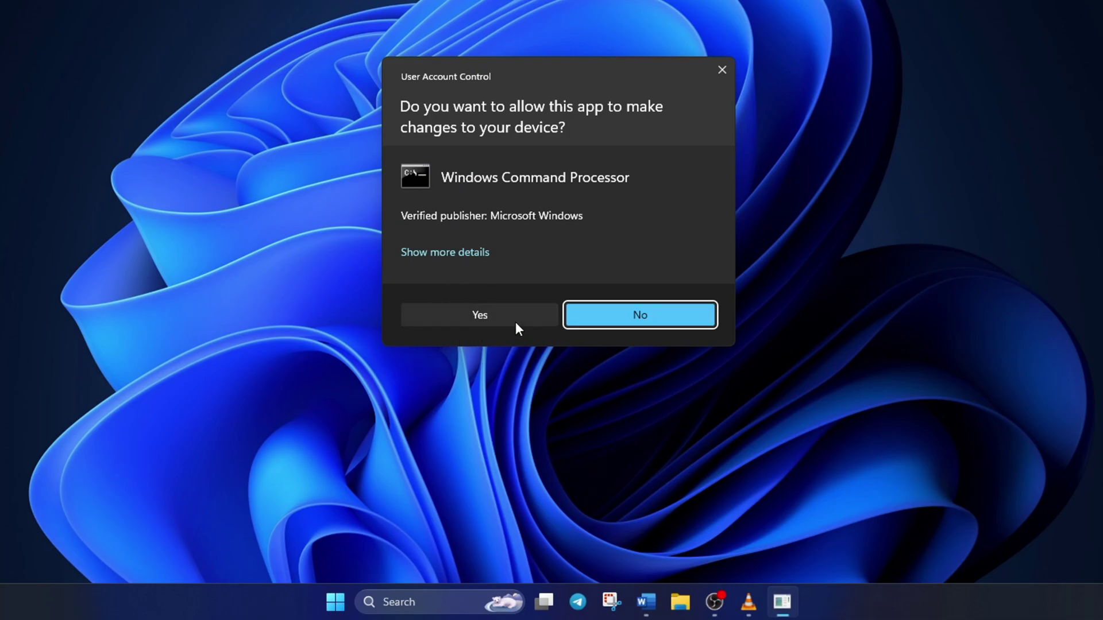
pyautogui.click(481, 315)
pyautogui.click(627, 113)
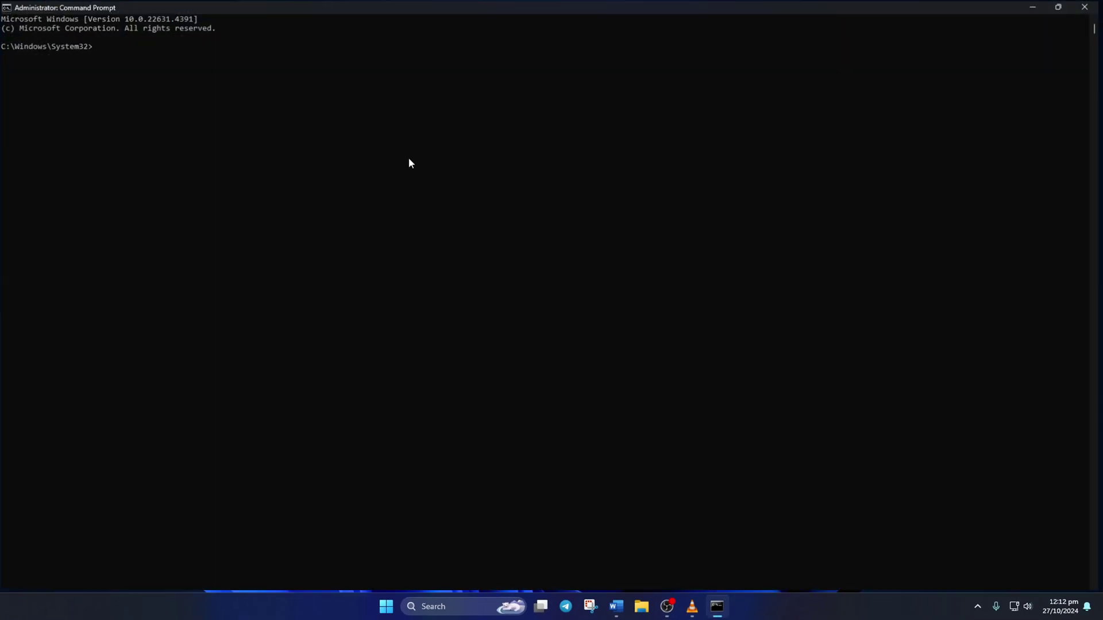
# Reset the Winsock catalog with "netsh winsock reset" and clear the DNS cache with "ipconfig /flushdns"
pyautogui.write('ne')
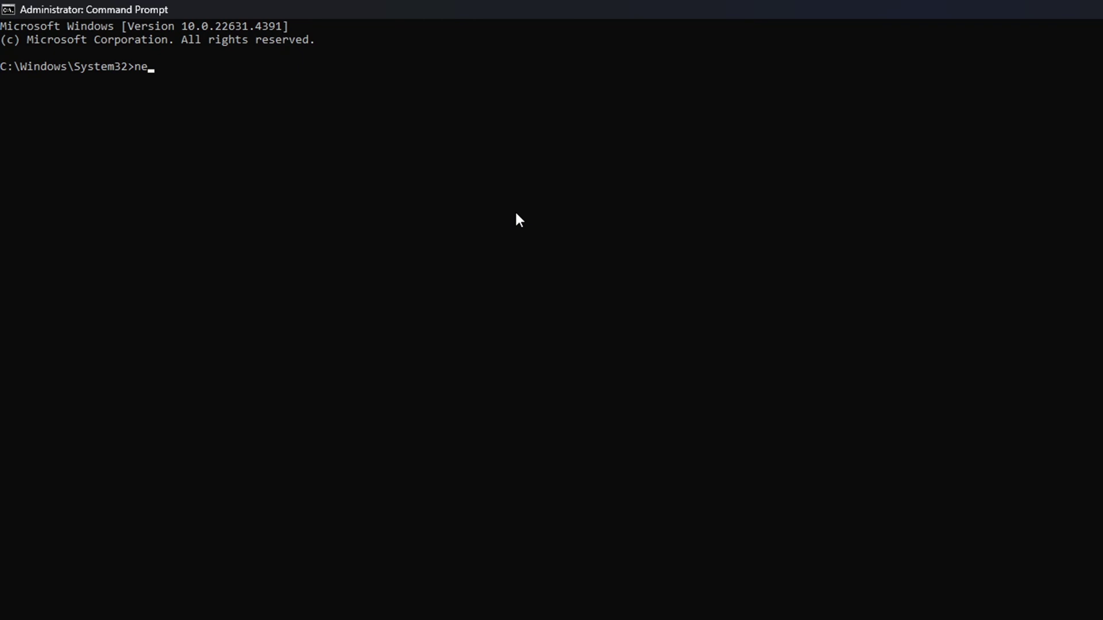
pyautogui.write('tsh winsock reset')
pyautogui.press('Return')
pyautogui.write('ipconfig /')
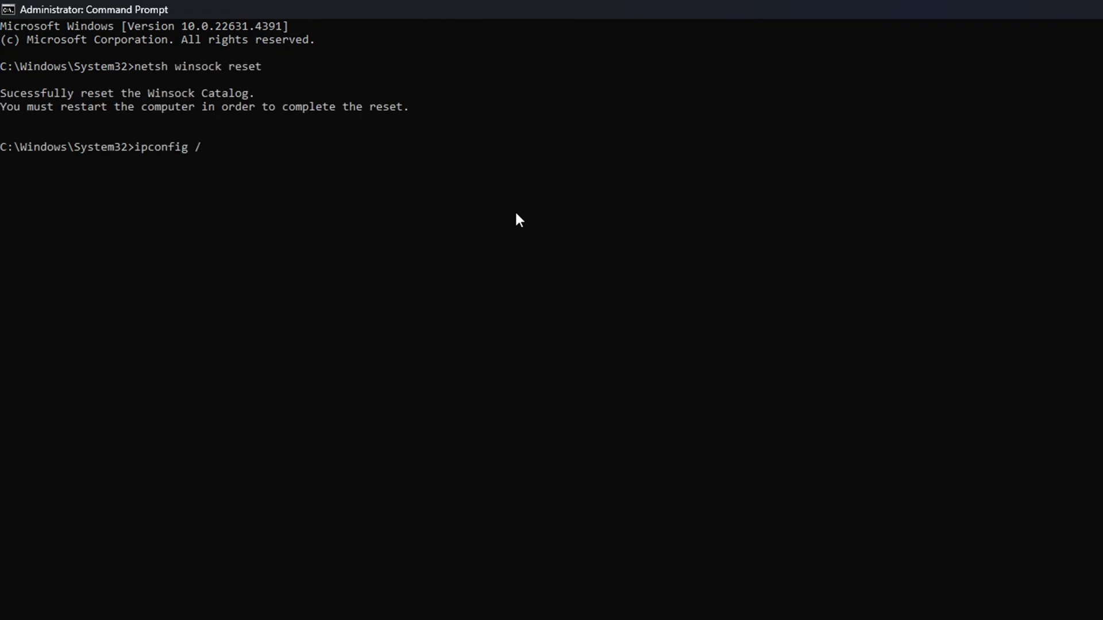
pyautogui.write('flushdns')
pyautogui.press('Return')
# Release the current IP configuration with "ipconfig /release" and request a new one with "ipconfig /renew"
pyautogui.write('ipconfig')
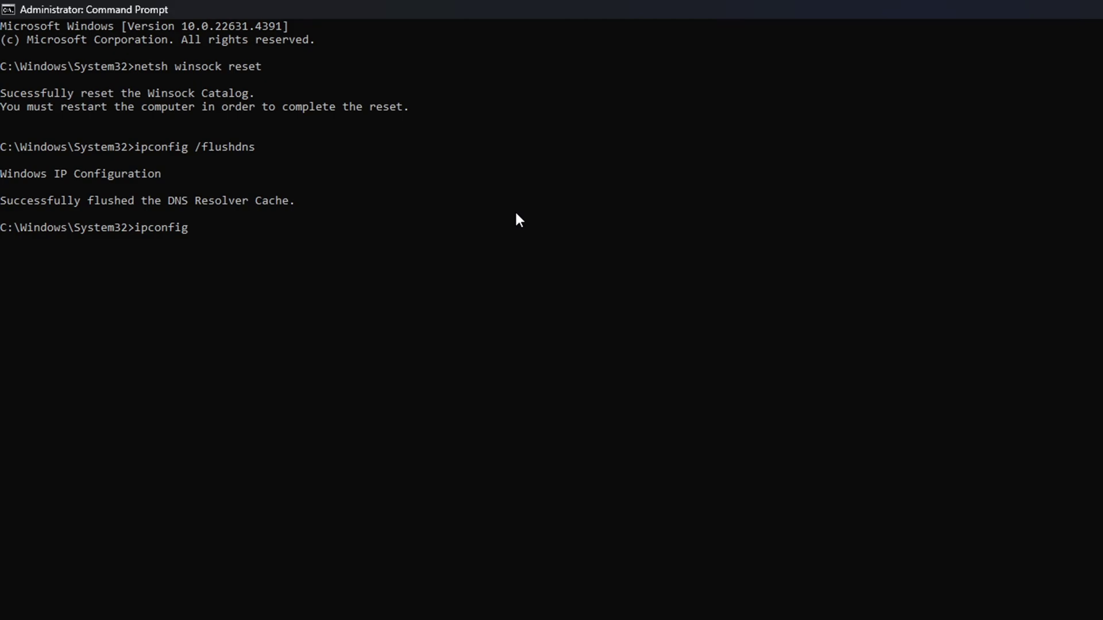
pyautogui.write(' /release')
pyautogui.press('Return')
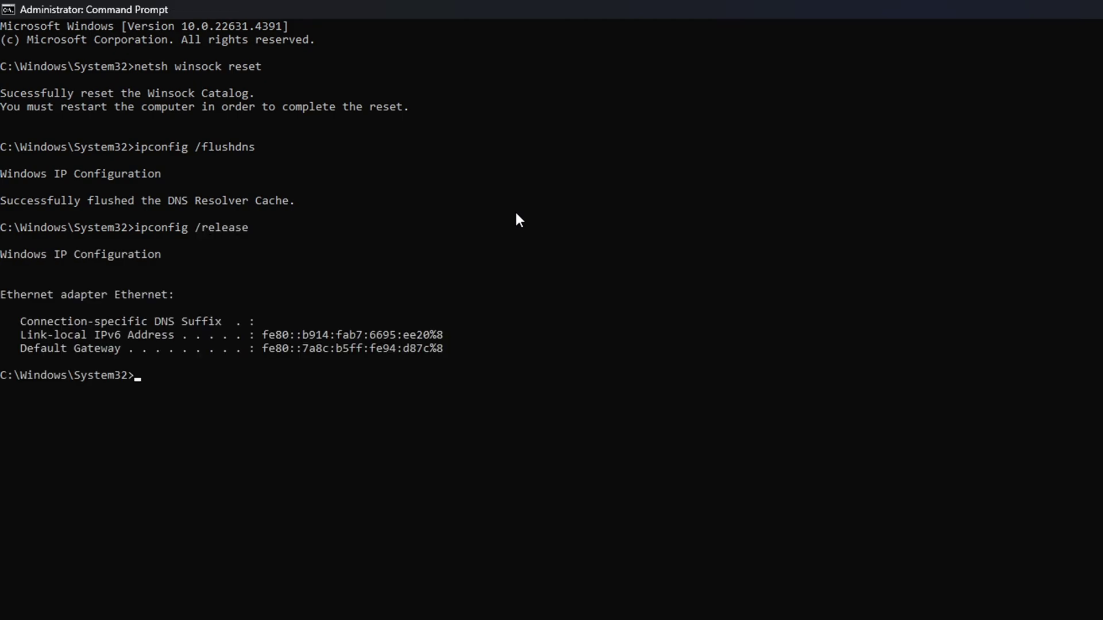
pyautogui.write('ipconfig /renew')
pyautogui.press('Return')
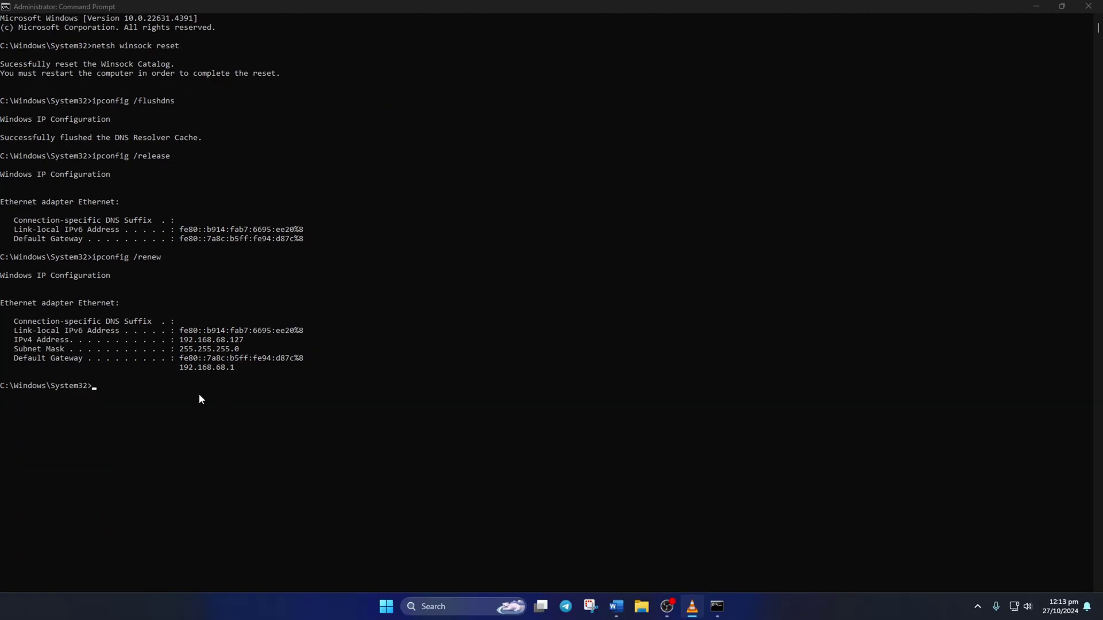
# Reset the IP stack with "netsh int ip reset" and shut down the computer
pyautogui.write('netsh')
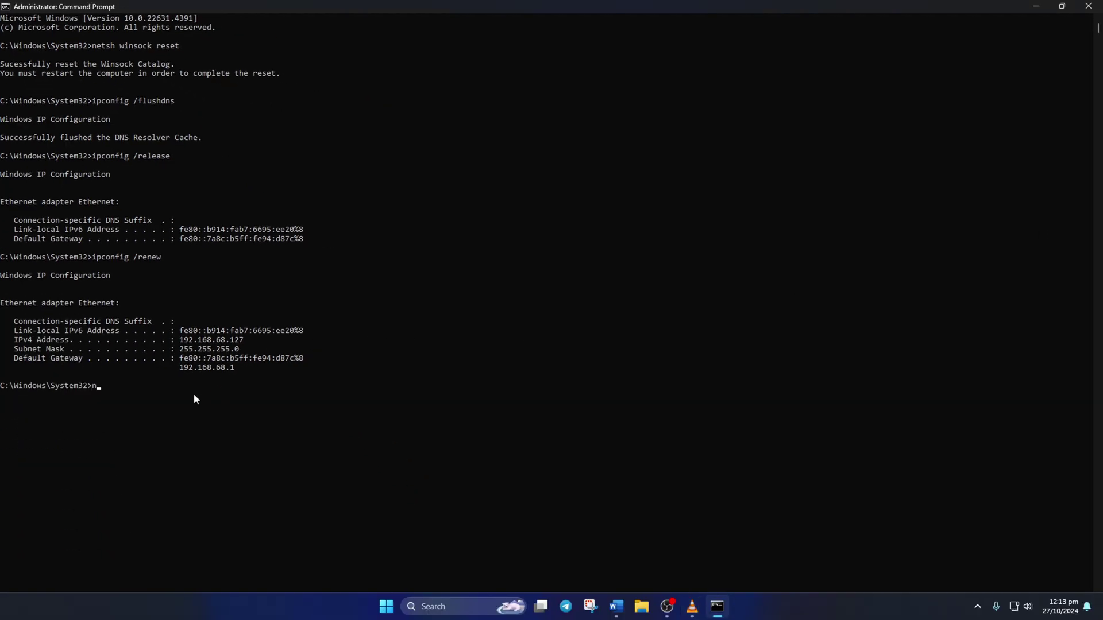
pyautogui.click(386, 607)
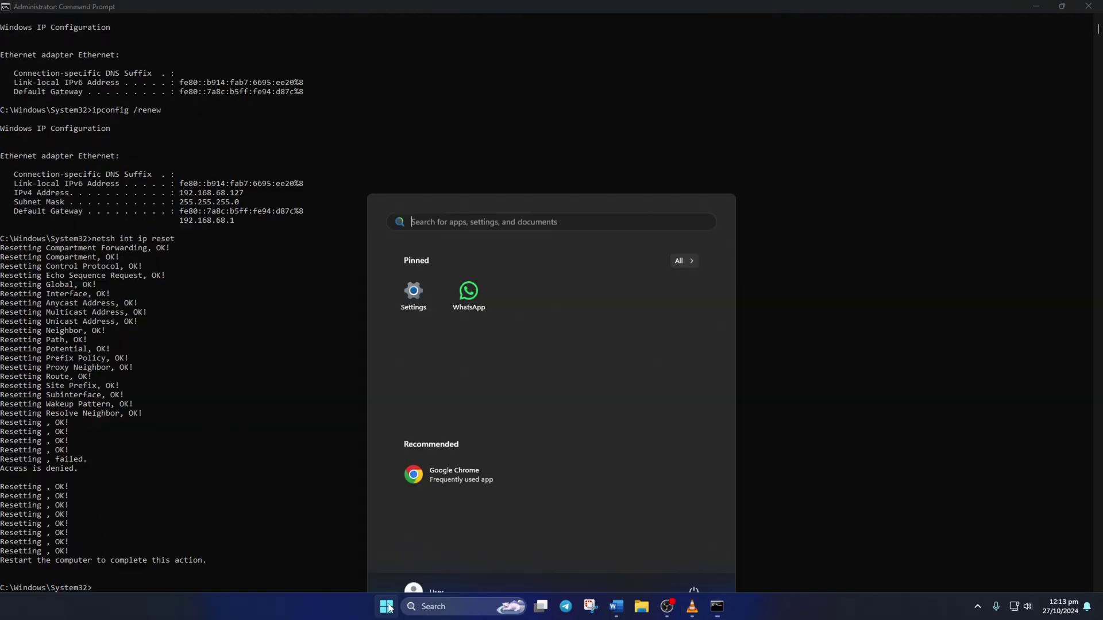
pyautogui.click(693, 567)
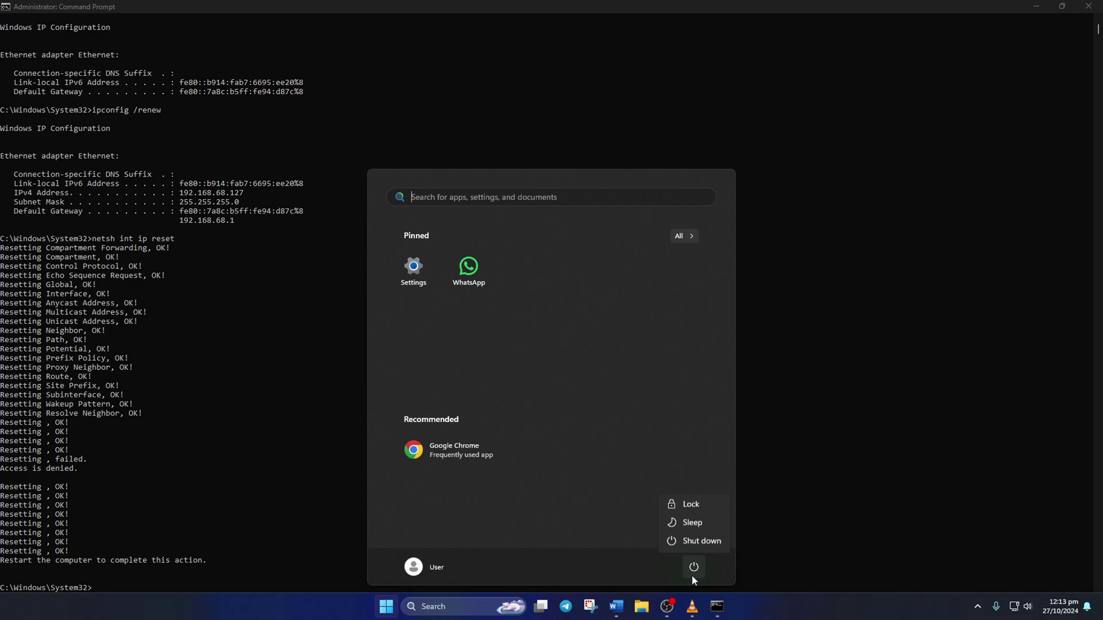
pyautogui.click(685, 543)
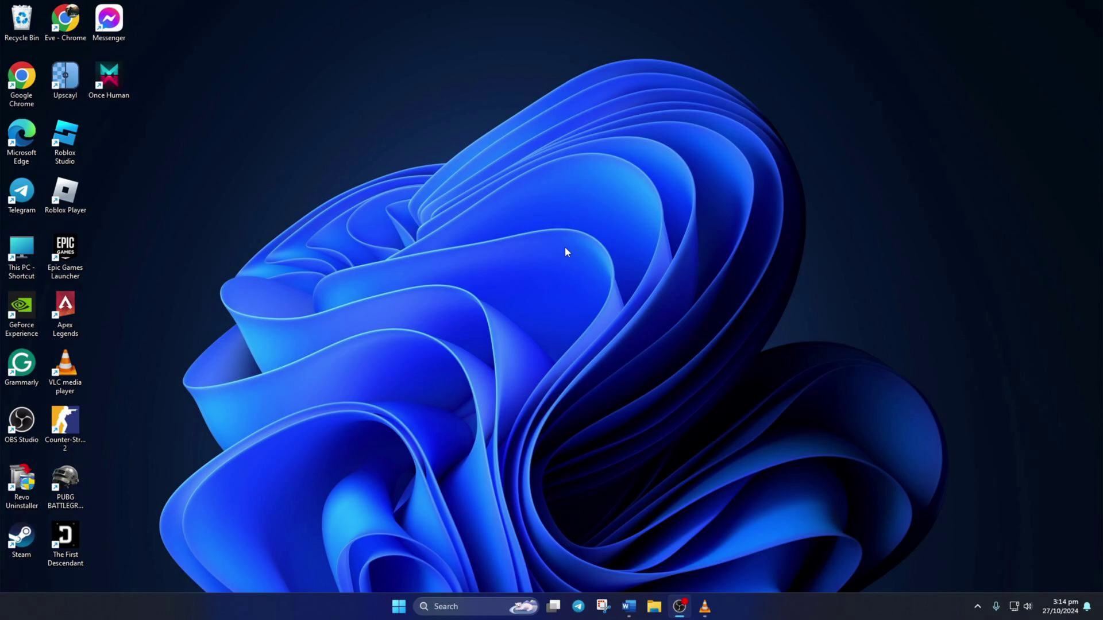
# Search Windows for "cmd", open Command Prompt without administrator rights and maximize its window
pyautogui.click(449, 606)
pyautogui.write('cmd')
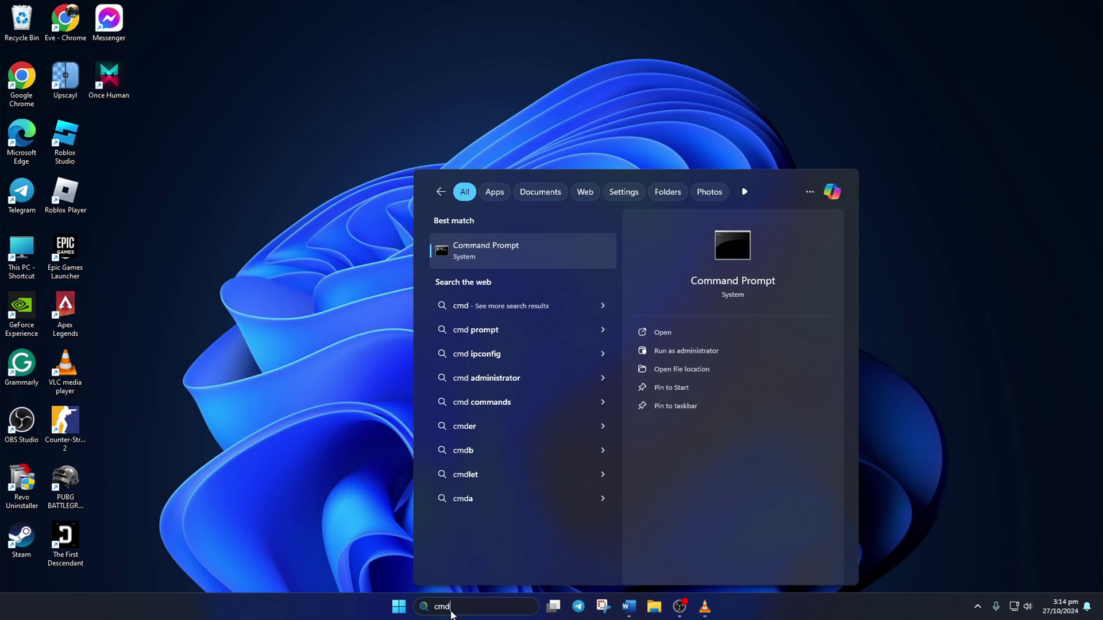
pyautogui.click(506, 253)
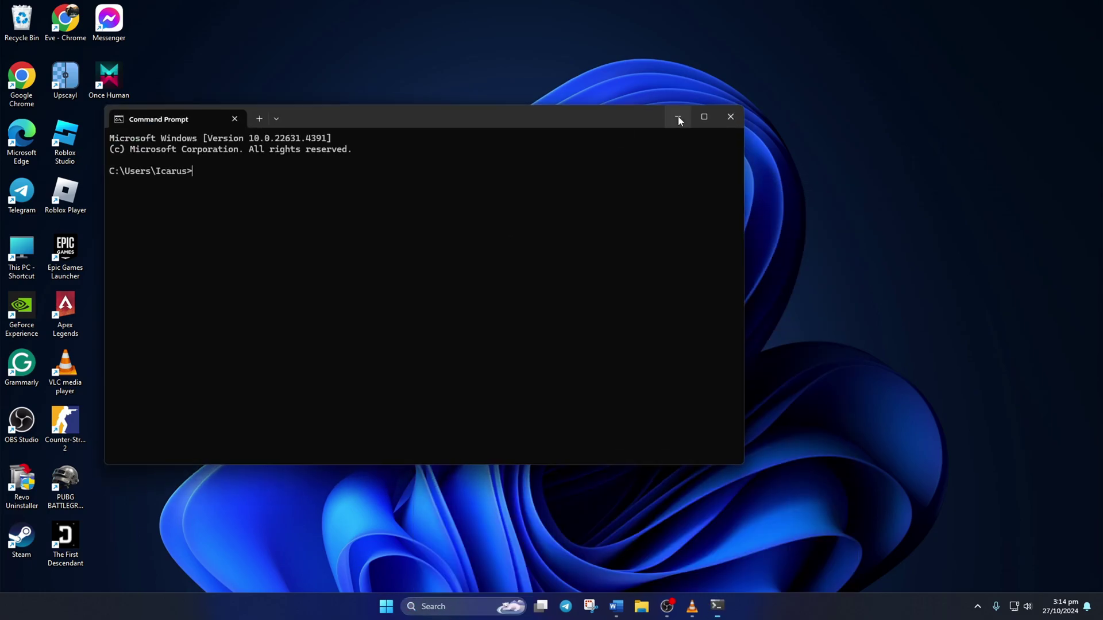
pyautogui.click(708, 116)
pyautogui.press('F11')
# Ping the DNS server 1.1.1.1 and examine its minimum, maximum and average round-trip times
pyautogui.write('pin')
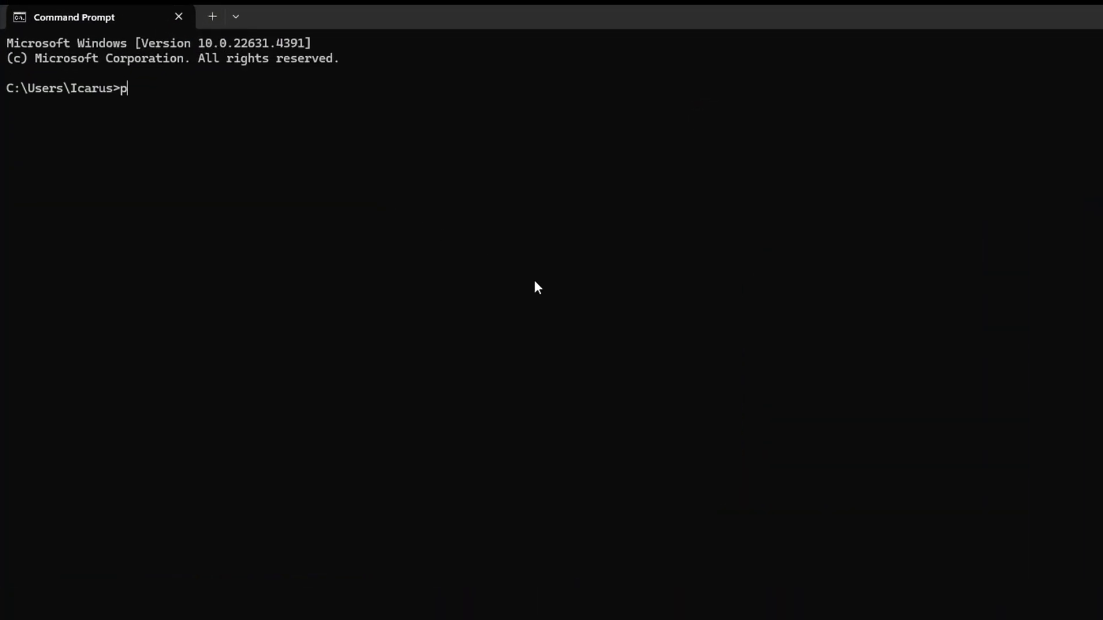
pyautogui.write('g 1.1.1.1')
pyautogui.press('Return')
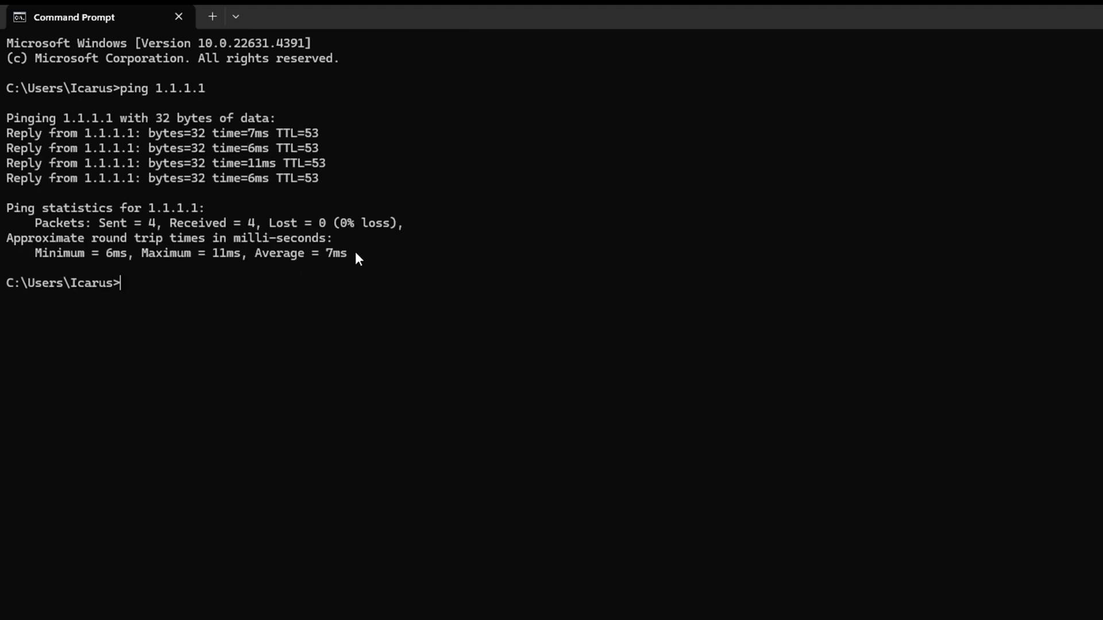
pyautogui.moveTo(355, 253); pyautogui.dragTo(33, 260)
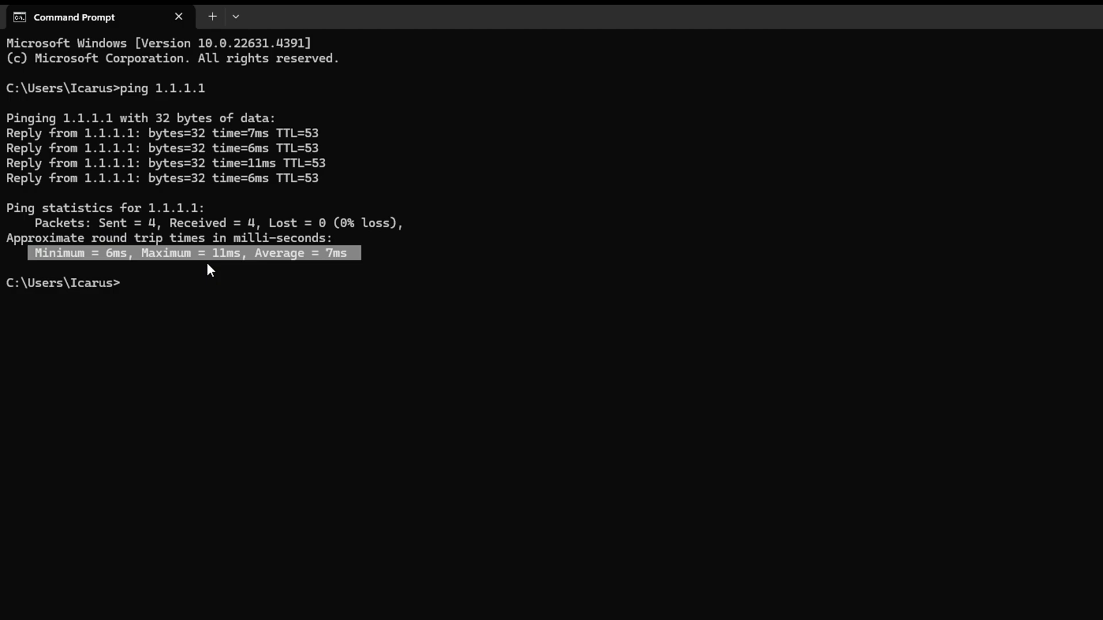
pyautogui.click(171, 286)
# Ping the DNS server 8.8.8.8 and compare its round-trip times with those of 1.1.1.1
pyautogui.write('pi')
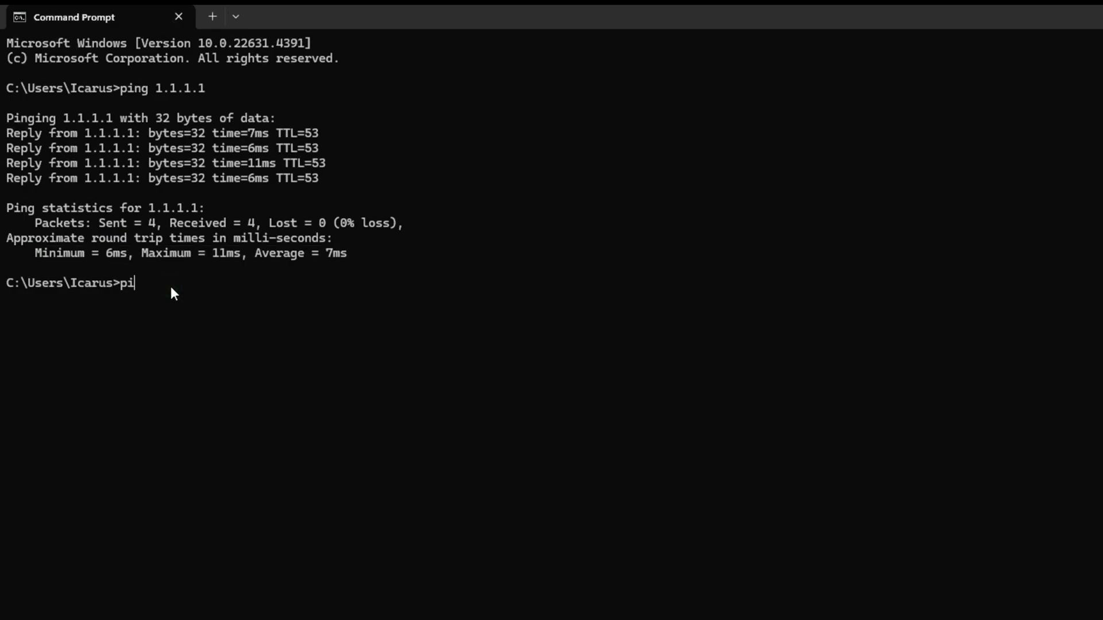
pyautogui.write('ng 8.8.8.8')
pyautogui.press('Return')
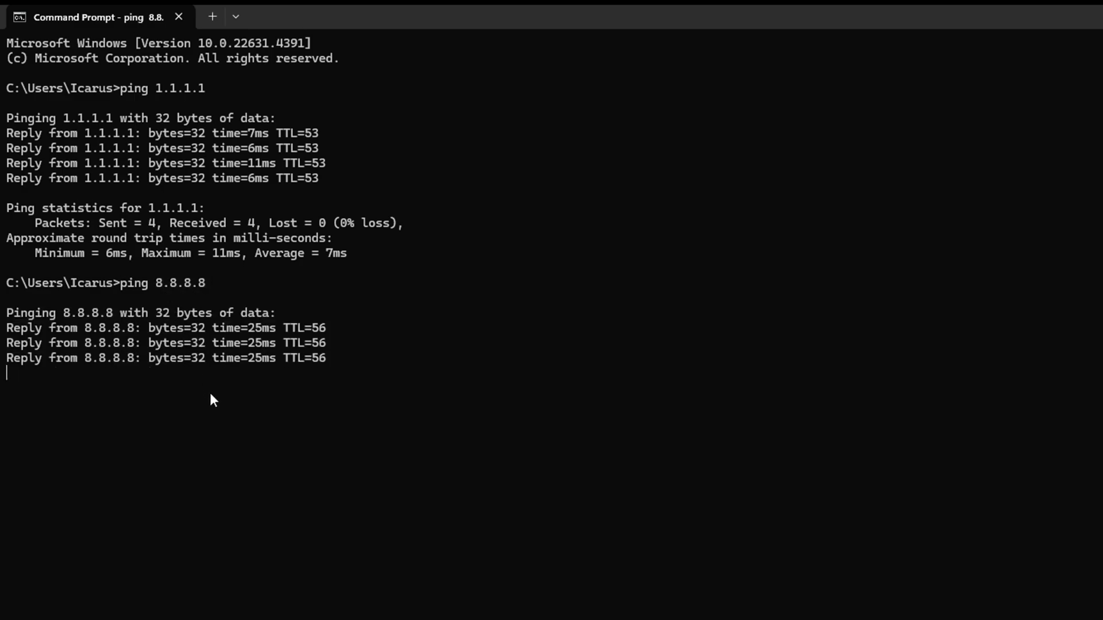
pyautogui.moveTo(380, 449); pyautogui.dragTo(15, 443)
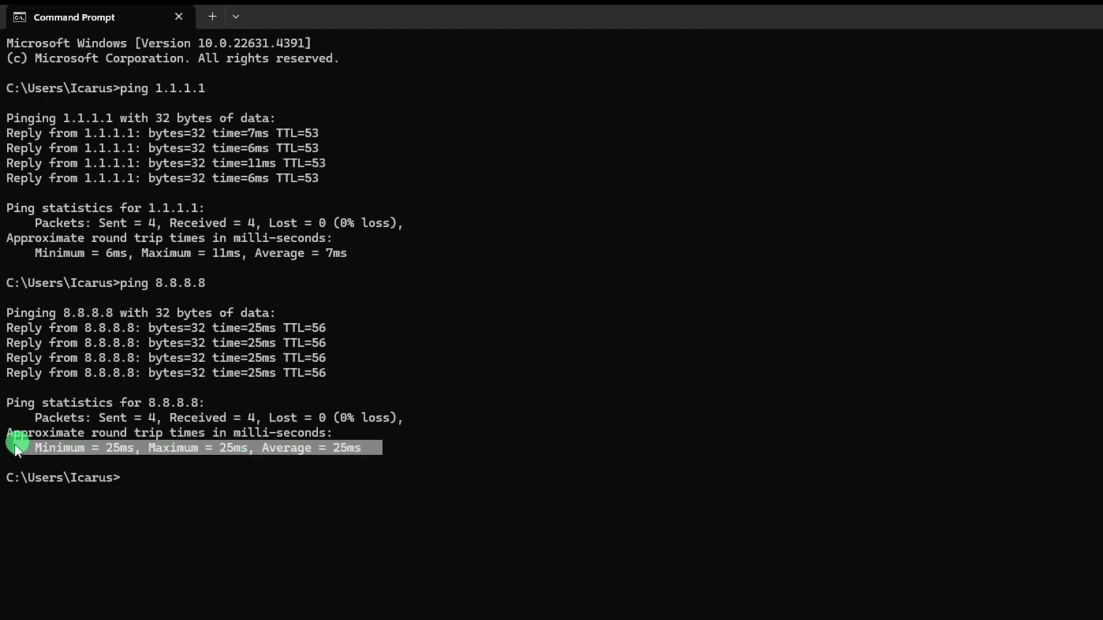
pyautogui.click(239, 288)
pyautogui.moveTo(367, 256); pyautogui.dragTo(28, 257)
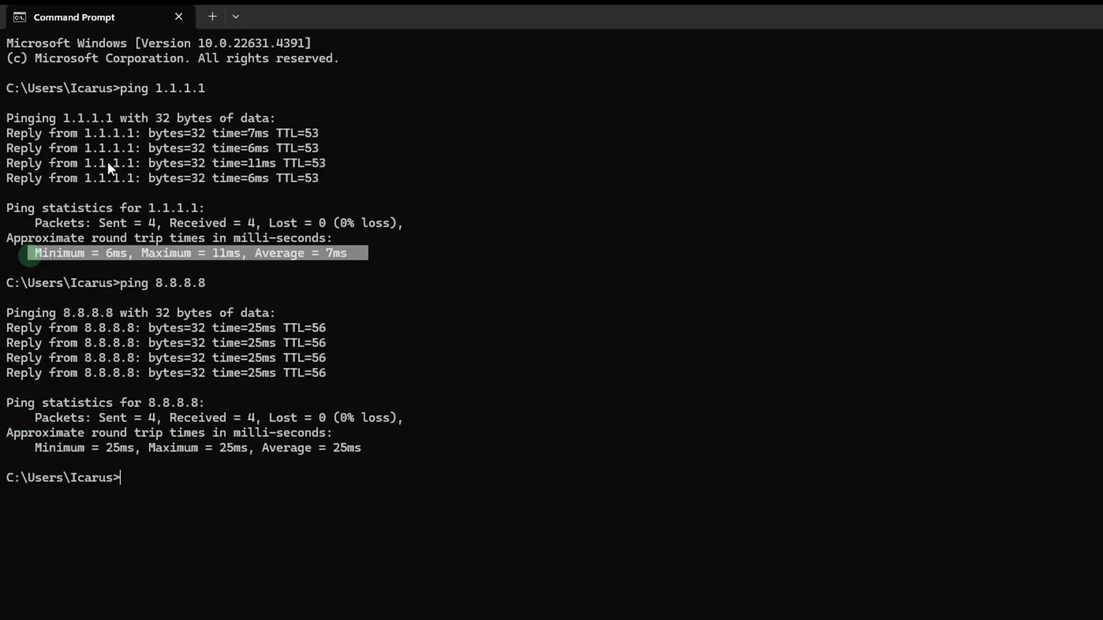
pyautogui.hotkey('ctrl', 'c')
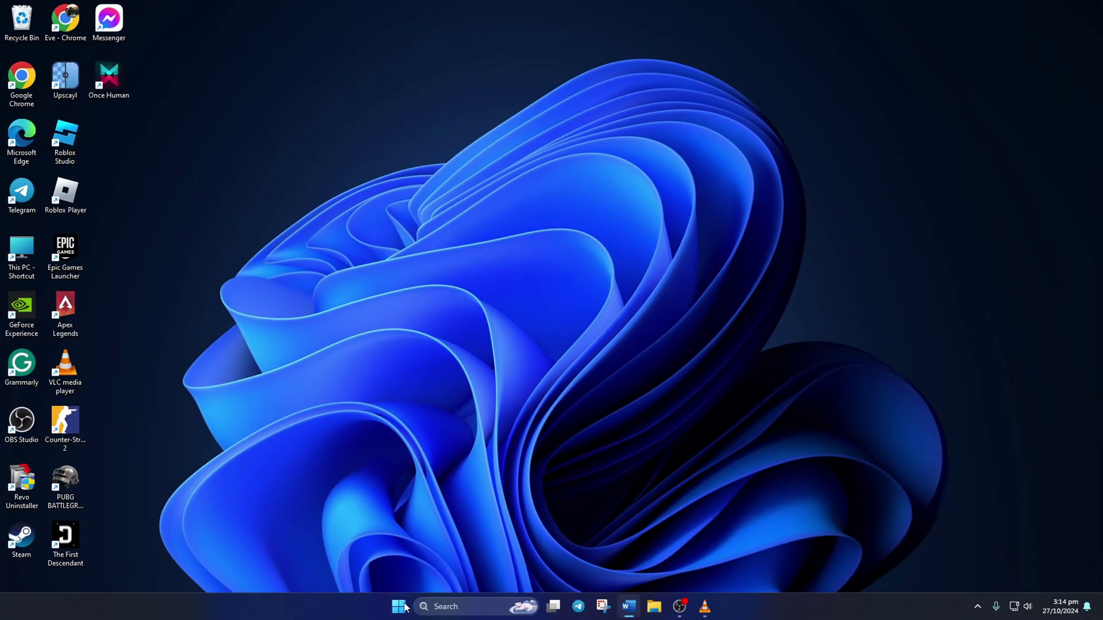
# Open the Ethernet connection's DNS server assignment in Windows Settings, set it to Manual and turn on IPv4
pyautogui.click(398, 606)
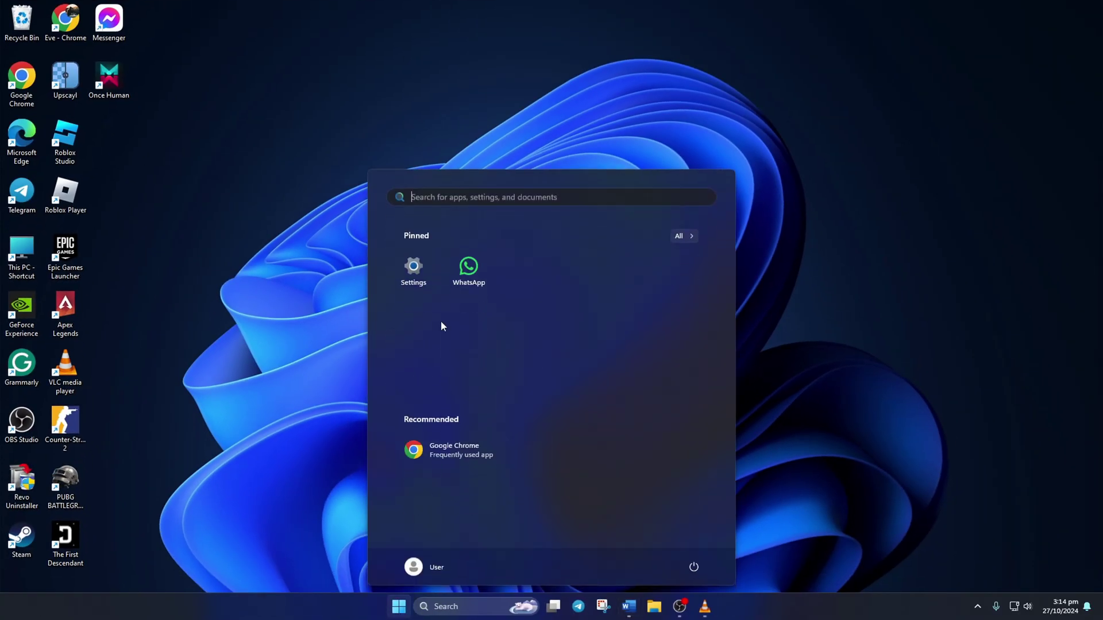
pyautogui.click(417, 280)
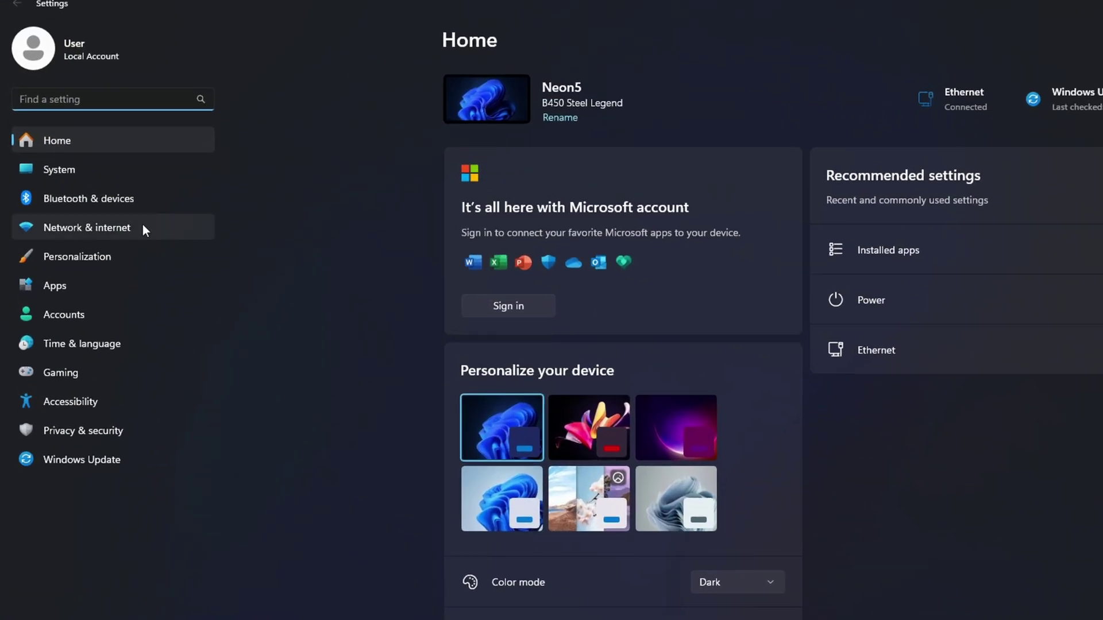
pyautogui.click(103, 195)
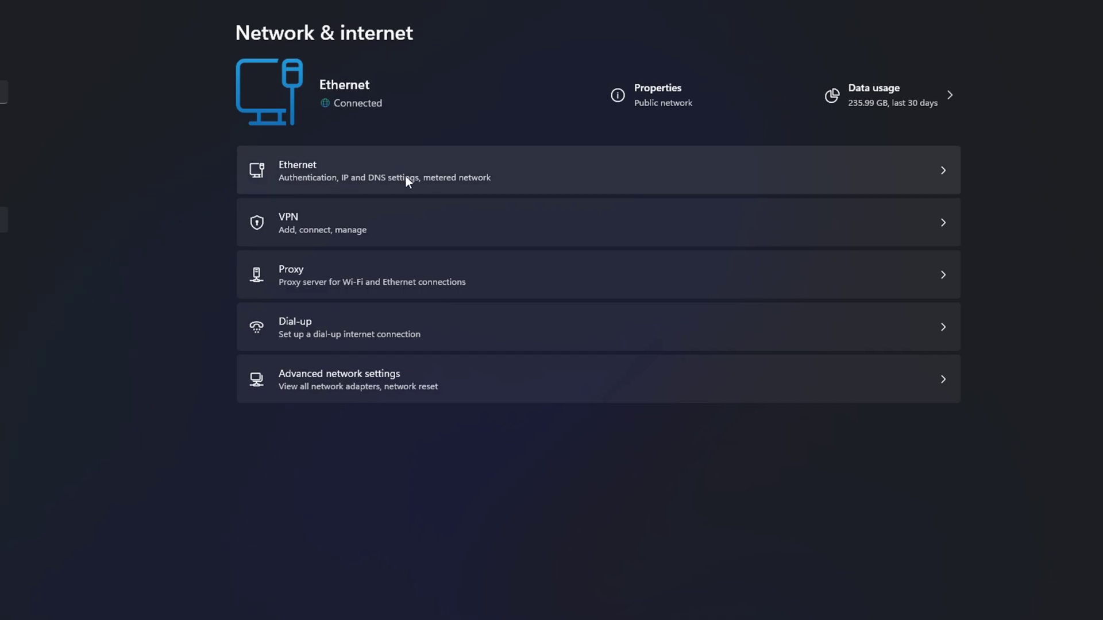
pyautogui.click(406, 178)
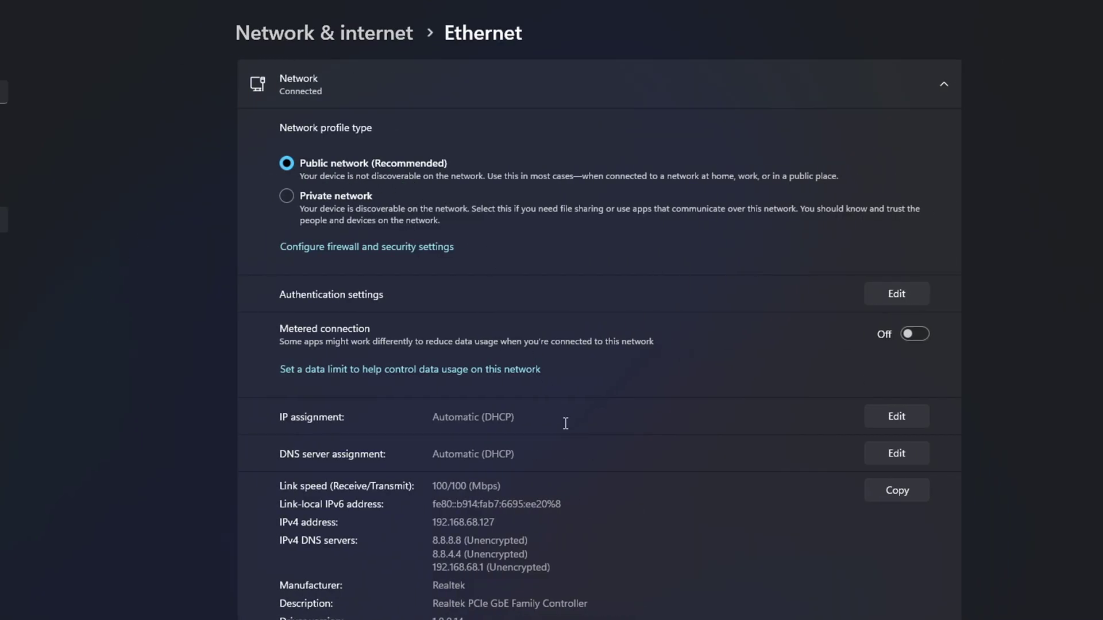
pyautogui.click(895, 453)
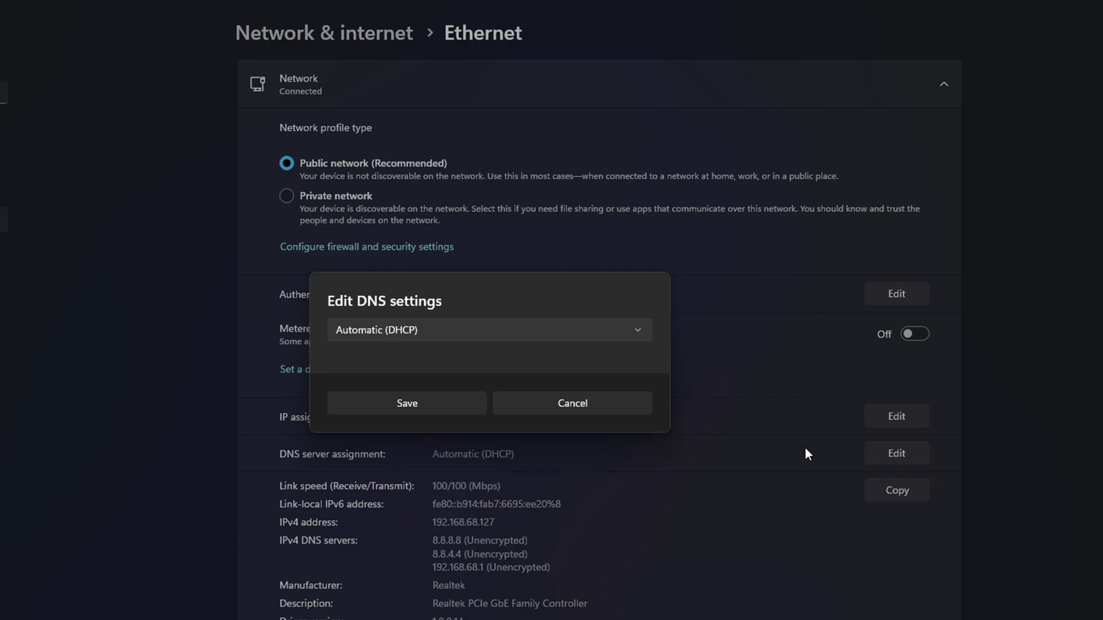
pyautogui.click(429, 329)
pyautogui.click(407, 353)
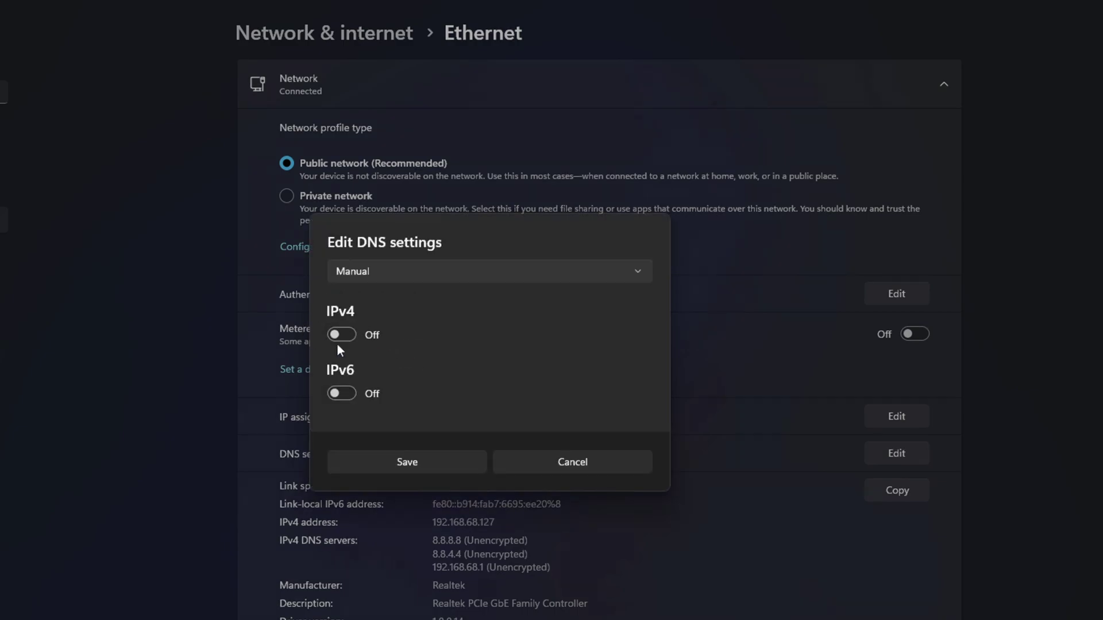
pyautogui.click(342, 343)
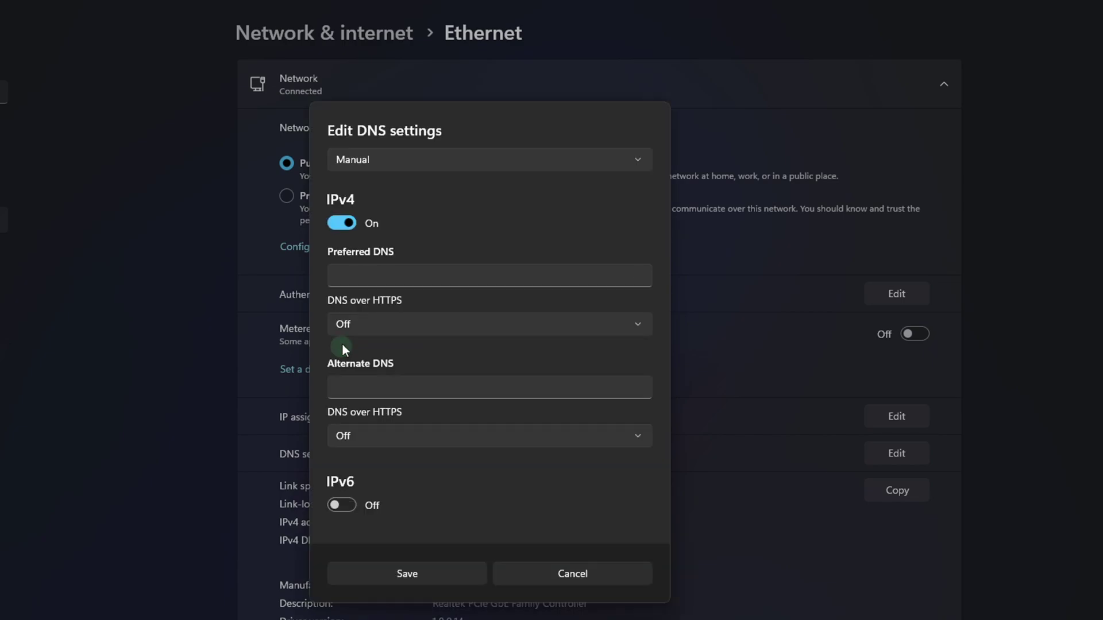
# Enter 1.1.1.1 as the preferred IPv4 DNS and 1.0.0.1 as the alternate DNS
pyautogui.click(388, 283)
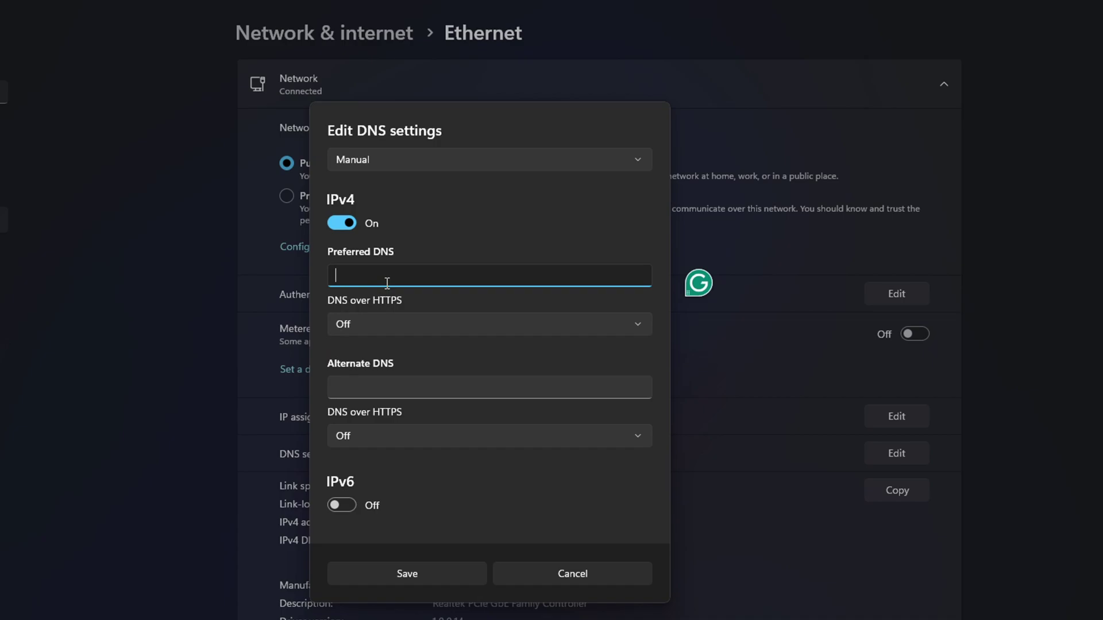
pyautogui.write('1.1.1.1')
pyautogui.click(373, 386)
pyautogui.write('1.')
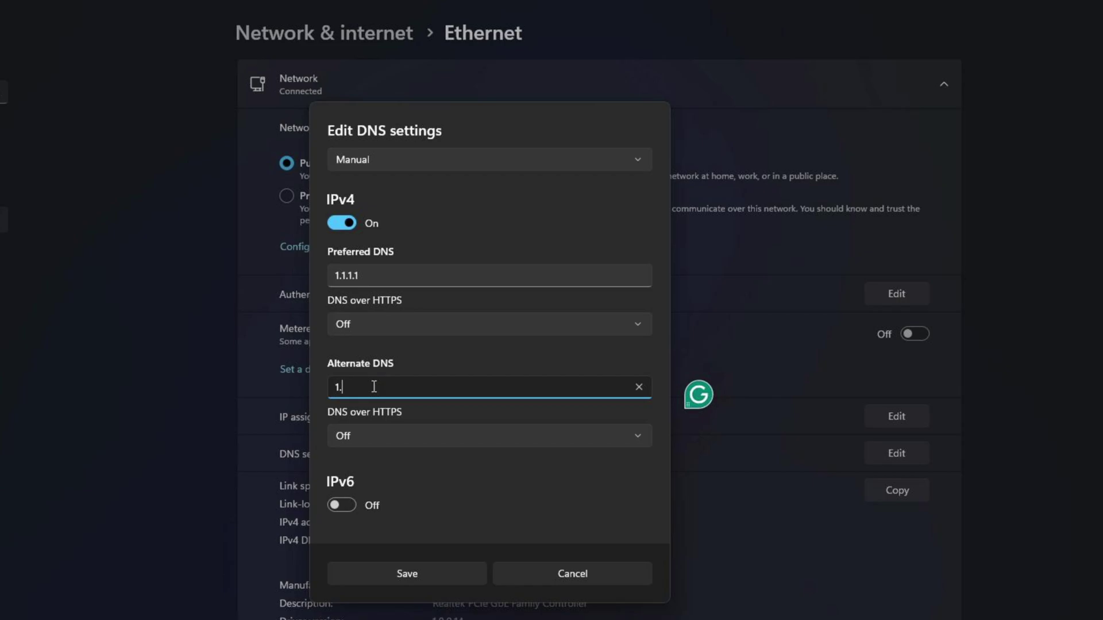
pyautogui.write('0.0.1')
# Set the preferred IPv4 DNS to 8.8.8.8 and the alternate to 8.8.4.4, save the DNS settings and close Settings
pyautogui.click(397, 272)
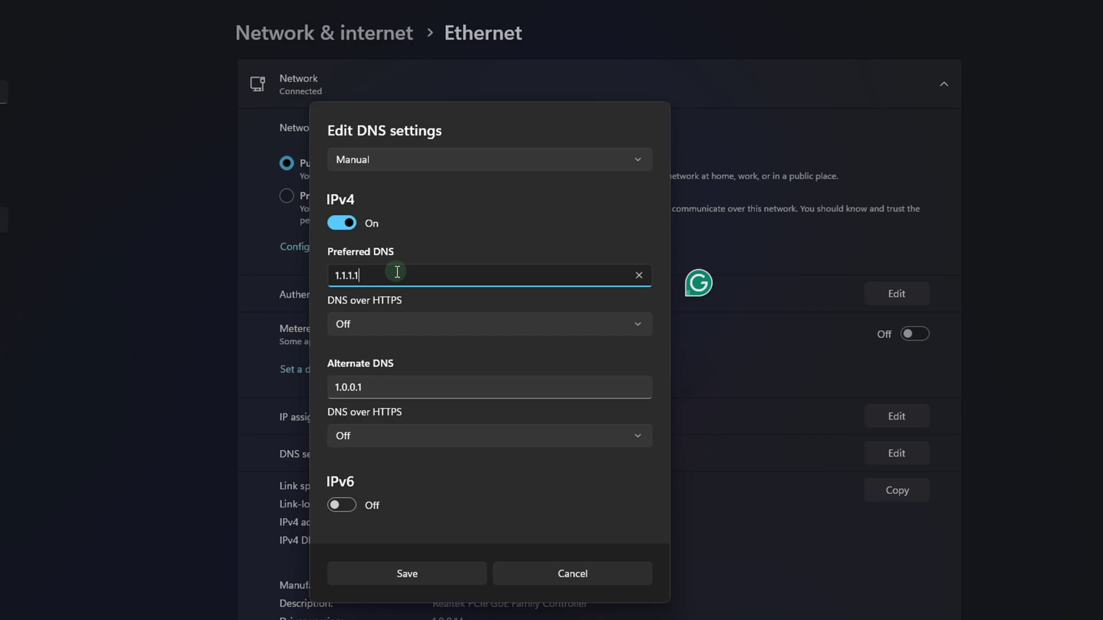
pyautogui.hotkey('ctrl', 'a')
pyautogui.write('8.8.8.8')
pyautogui.click(366, 394)
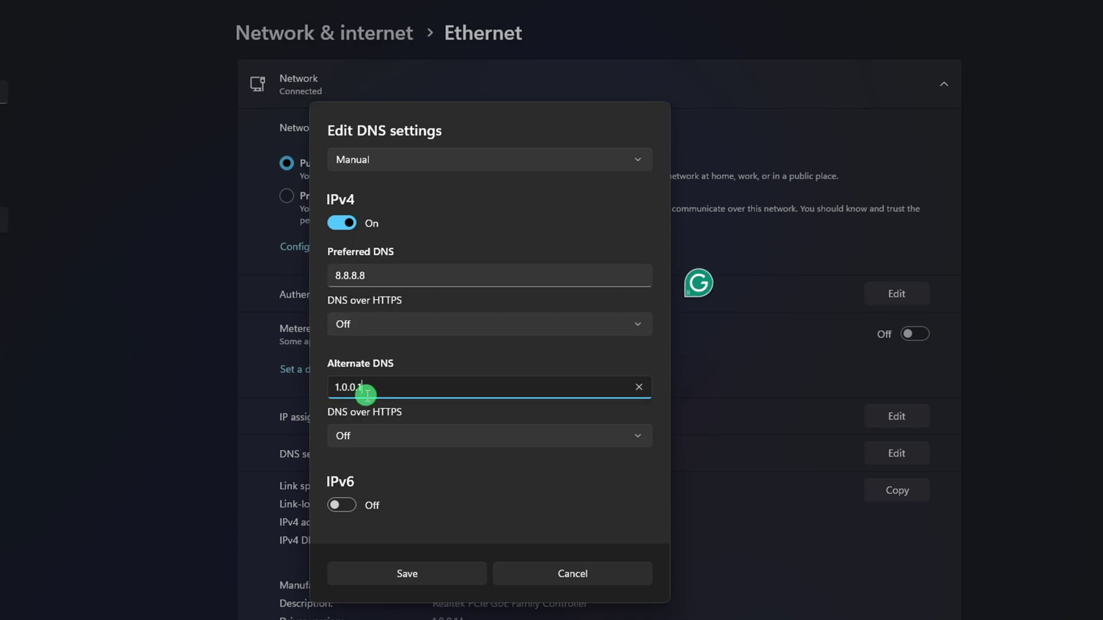
pyautogui.hotkey('ctrl', 'a')
pyautogui.write('8.8.')
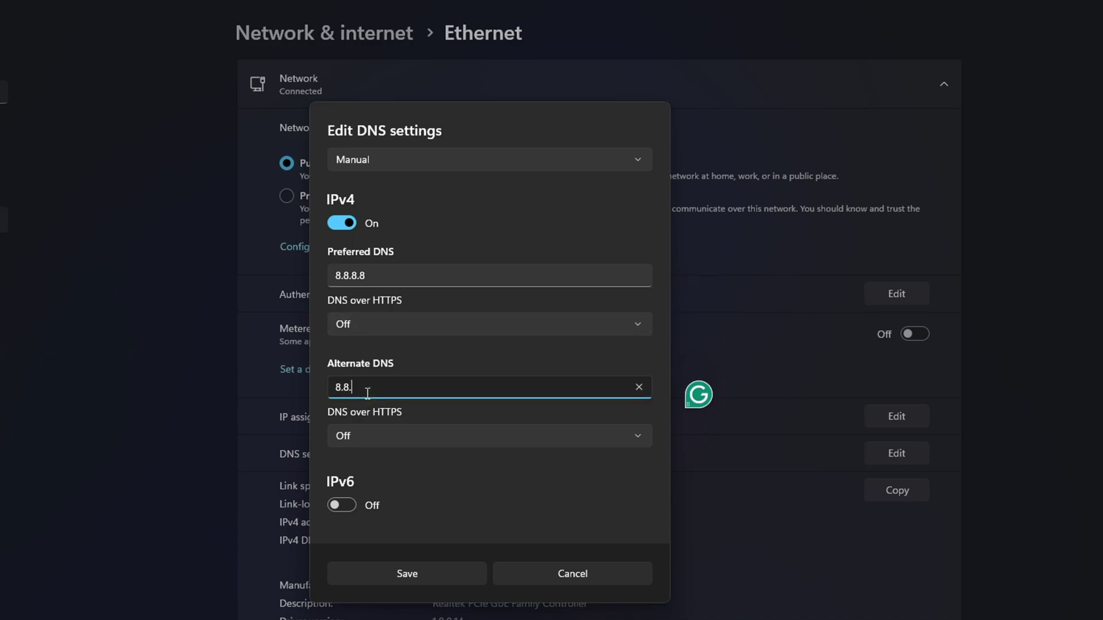
pyautogui.write('4.4')
pyautogui.click(387, 578)
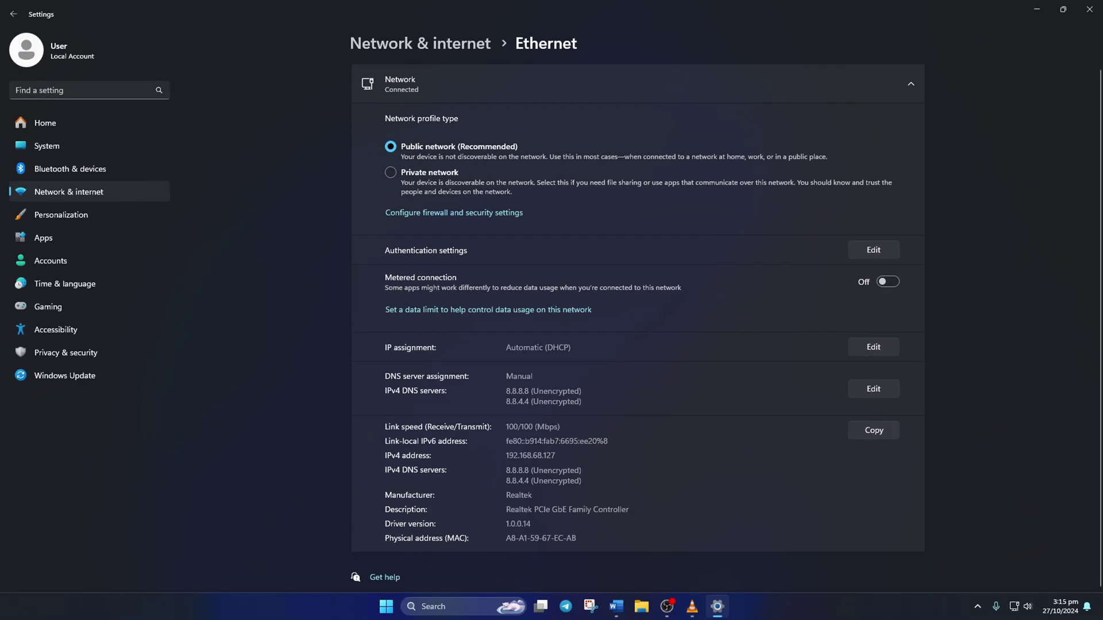
pyautogui.click(1090, 10)
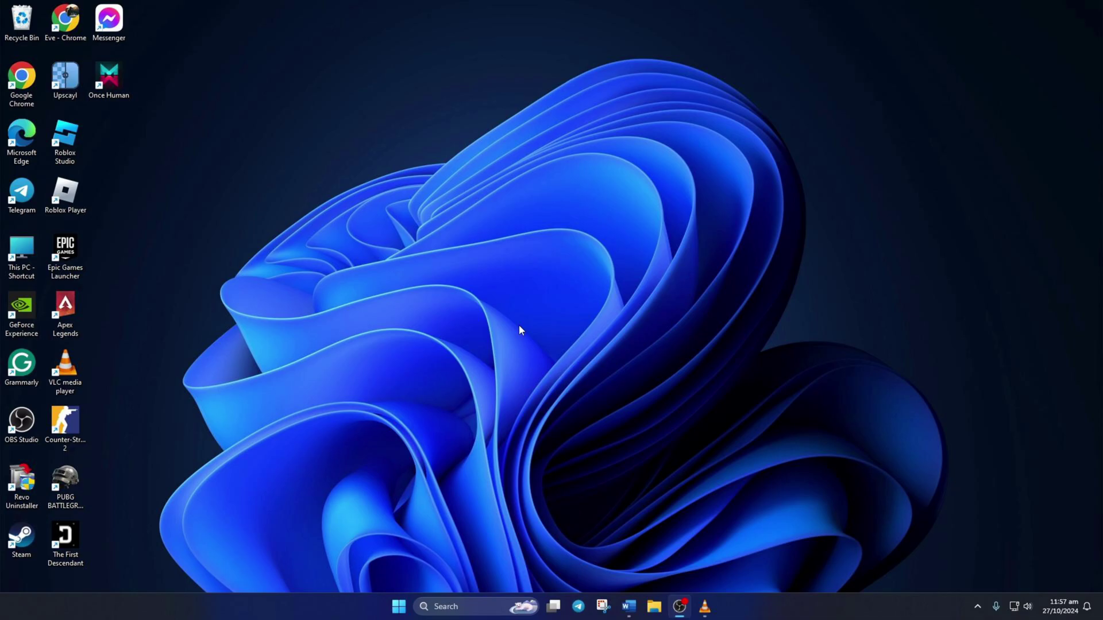
# Open the advanced options of WhatsApp from the installed apps in Windows Settings
pyautogui.click(399, 607)
pyautogui.click(411, 266)
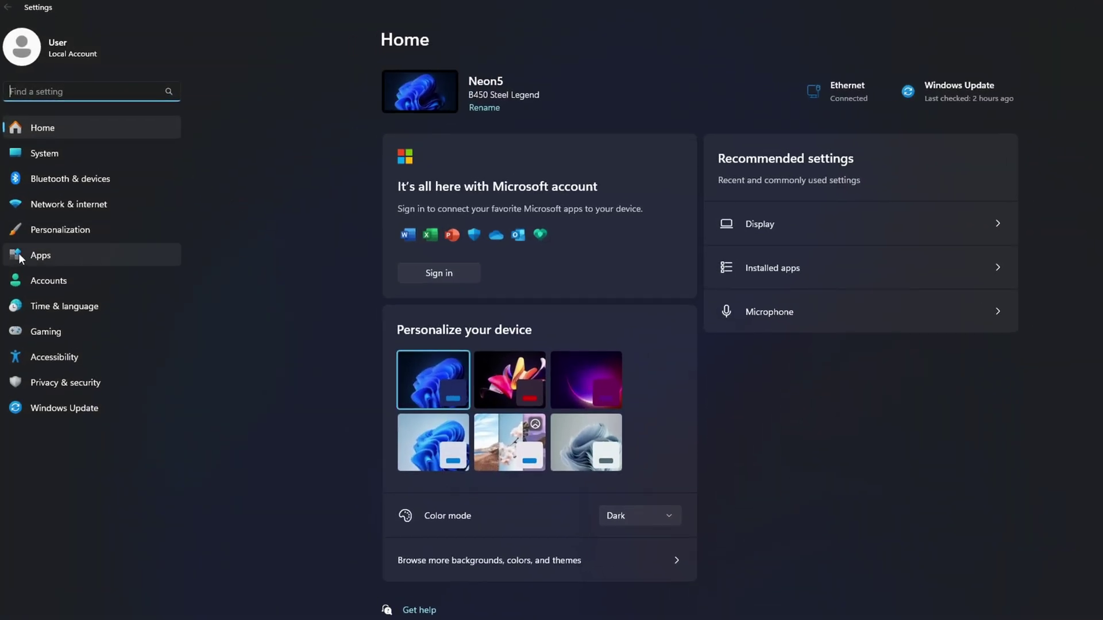
pyautogui.click(89, 258)
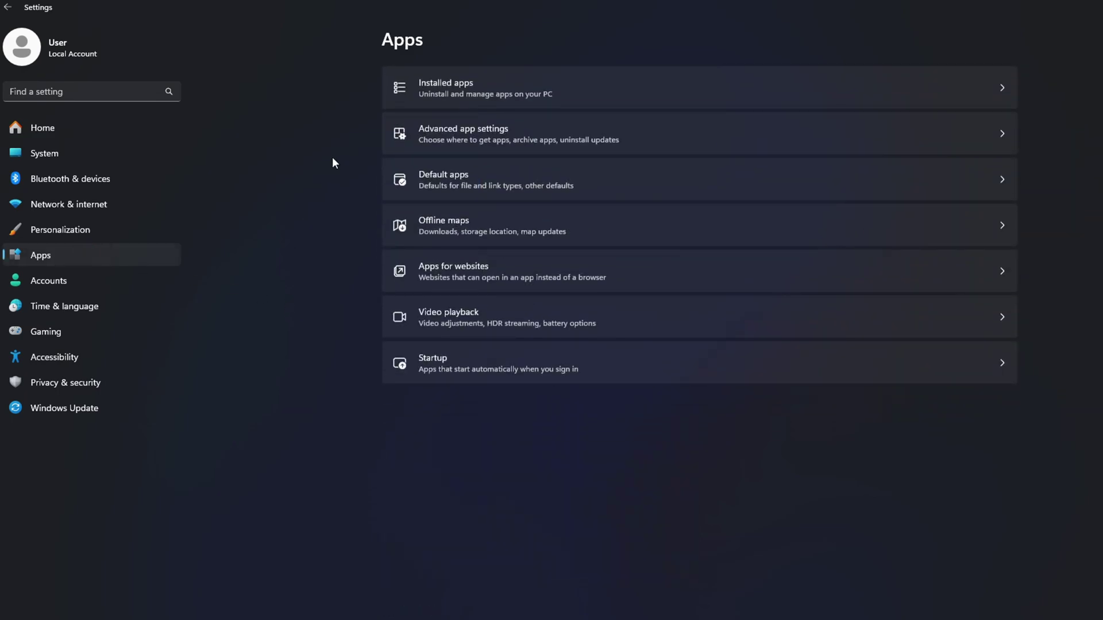
pyautogui.click(504, 87)
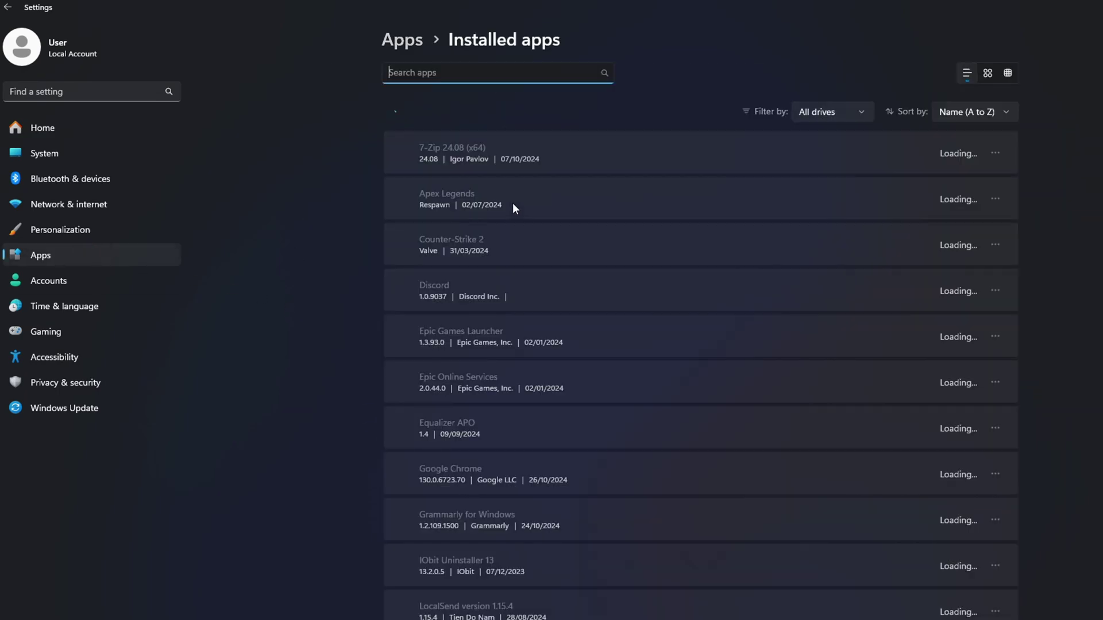
pyautogui.scroll(-15, 540, 241)
pyautogui.scroll(2, 721, 231)
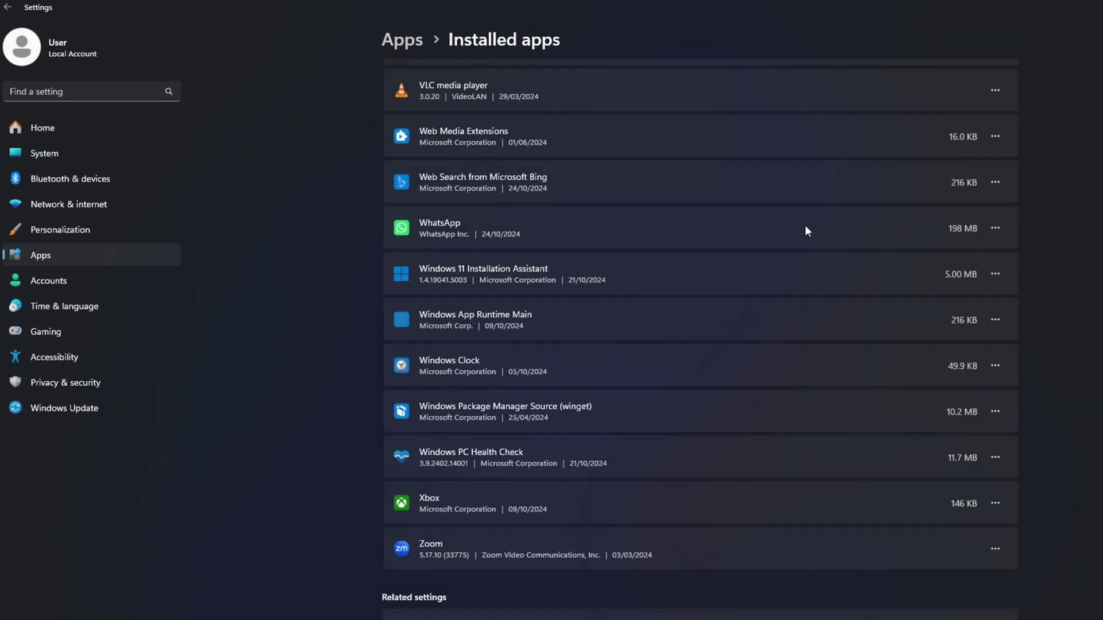
pyautogui.click(995, 229)
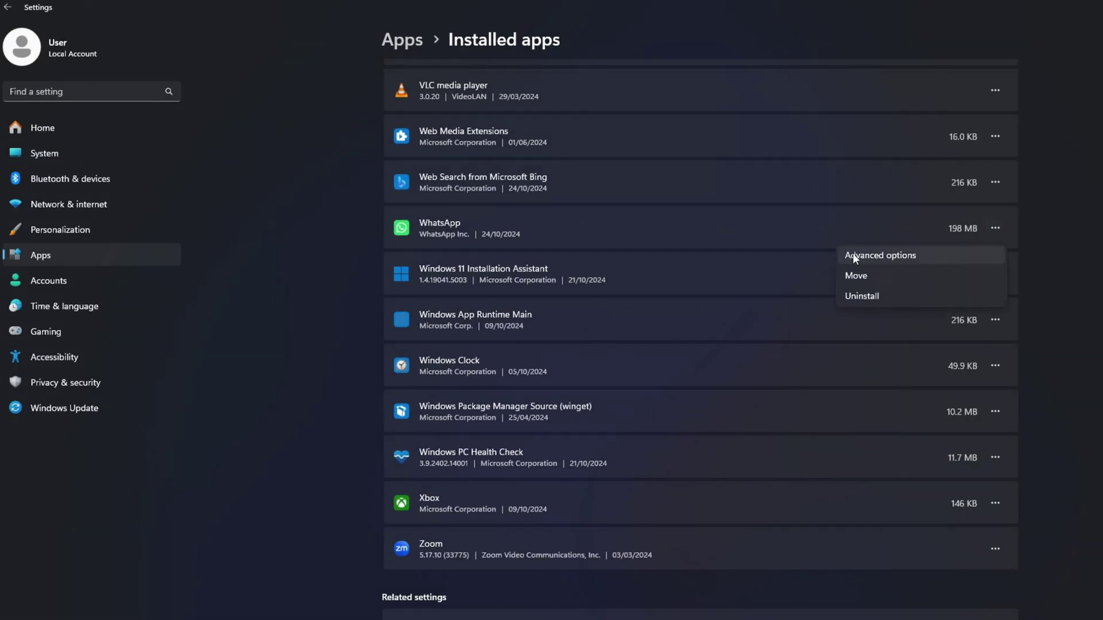
pyautogui.click(873, 257)
# Repair the WhatsApp app, reset it including its app data, and close Settings
pyautogui.scroll(-9, 671, 287)
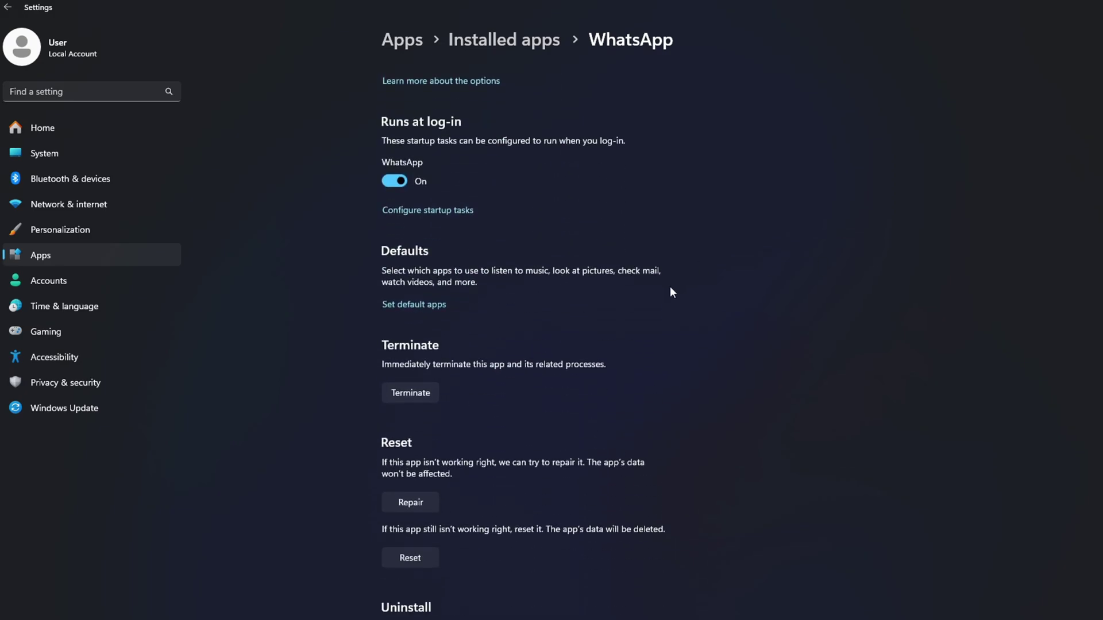
pyautogui.scroll(-3, 670, 286)
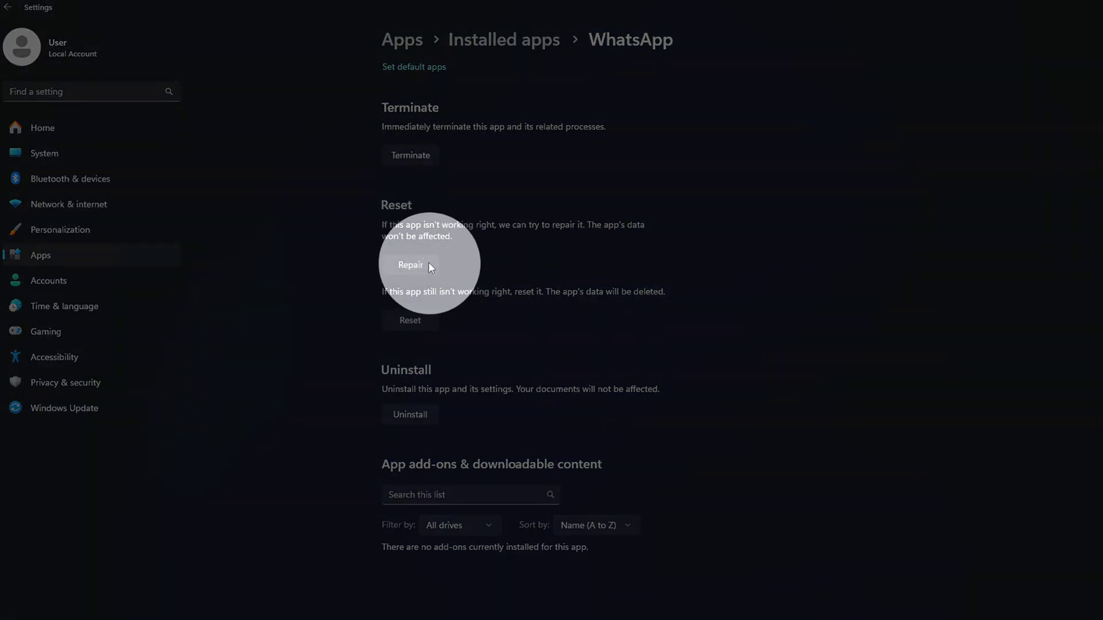
pyautogui.click(430, 265)
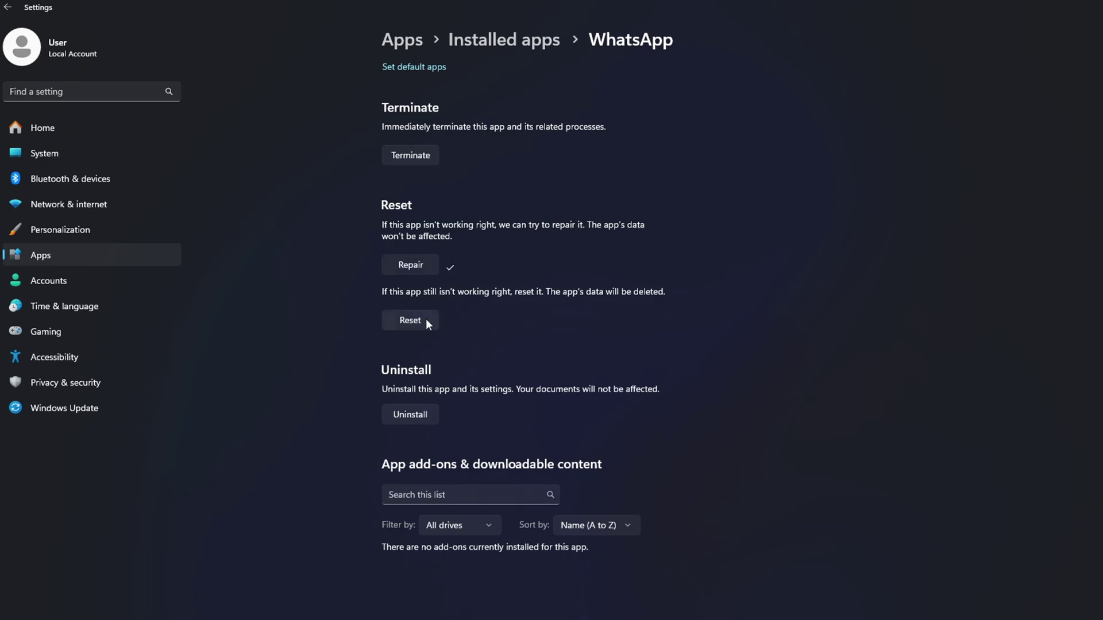
pyautogui.click(415, 320)
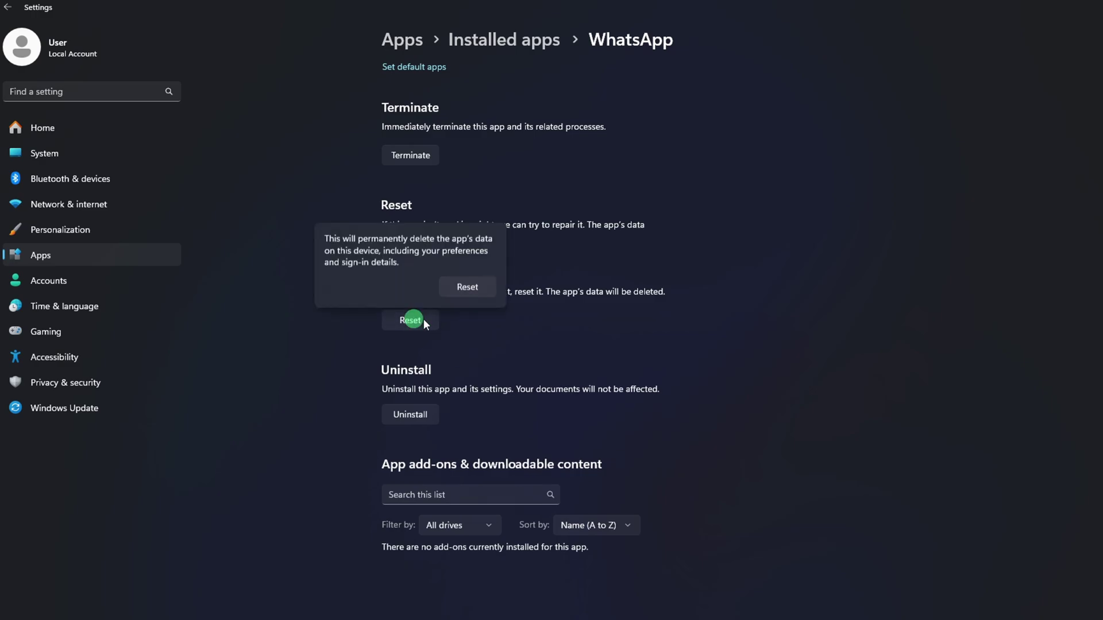
pyautogui.click(462, 286)
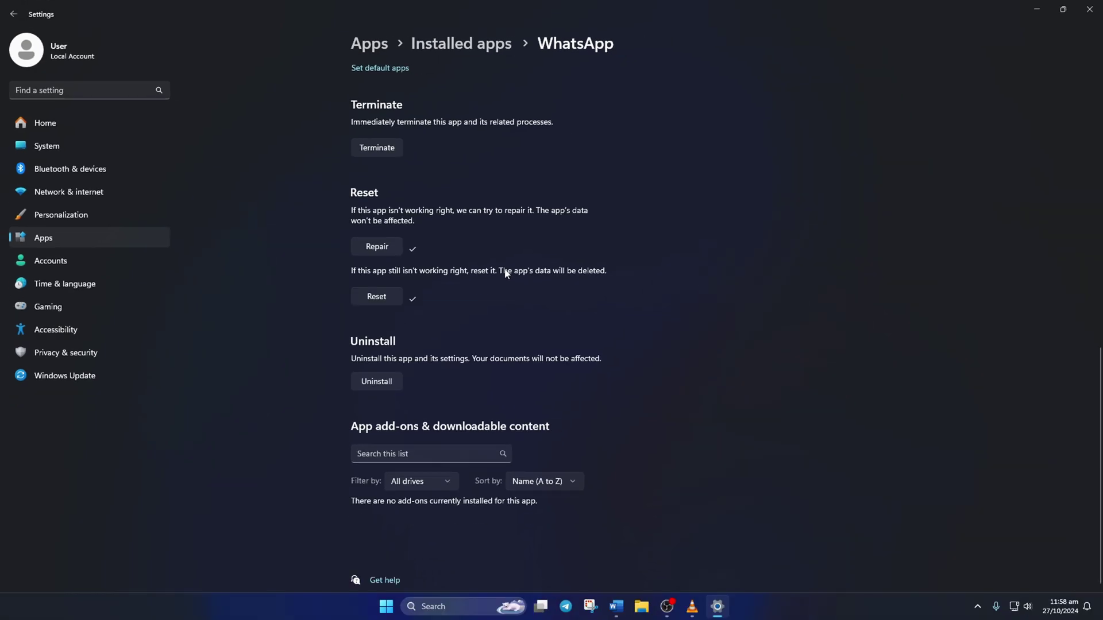
pyautogui.click(1090, 9)
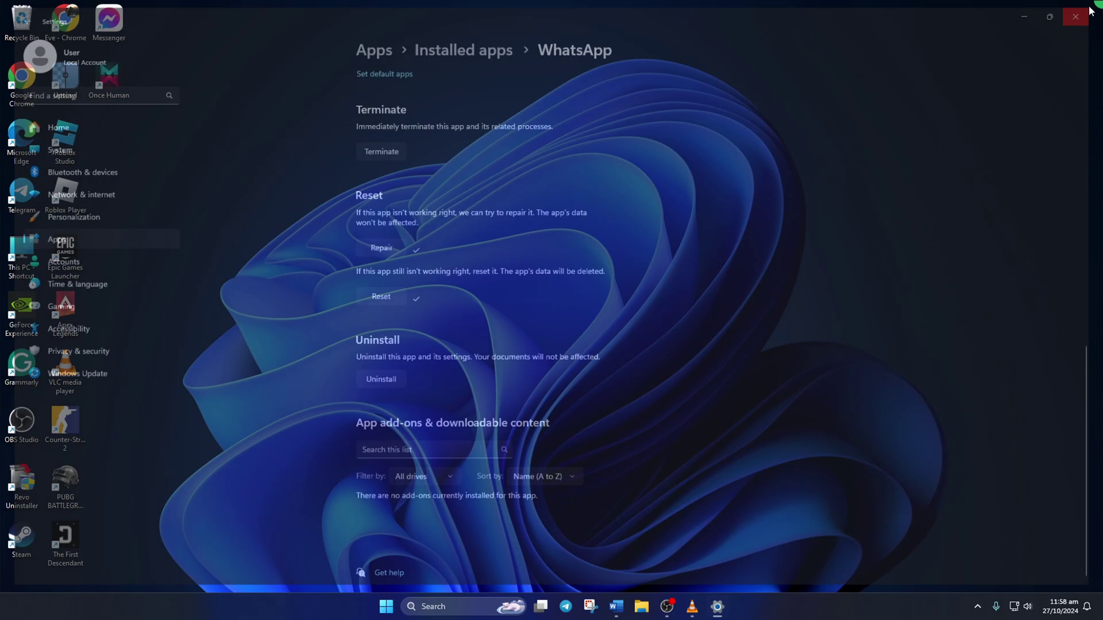